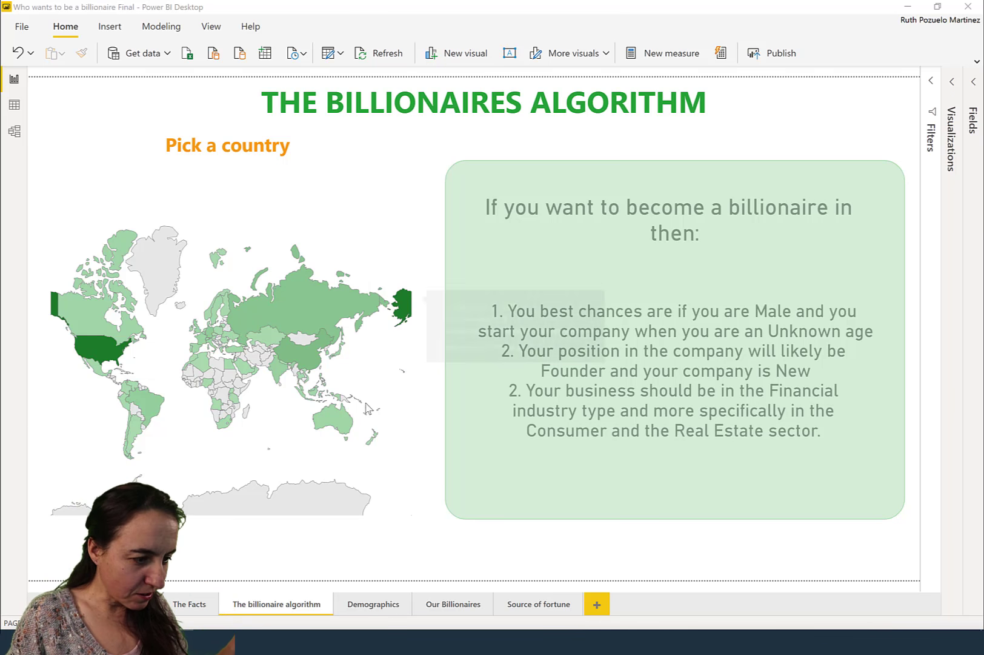
Filter the map to South Africa, drill through to Our Billionaires, then return to the algorithm page
click(224, 428)
scroll(224, 427, up, 3)
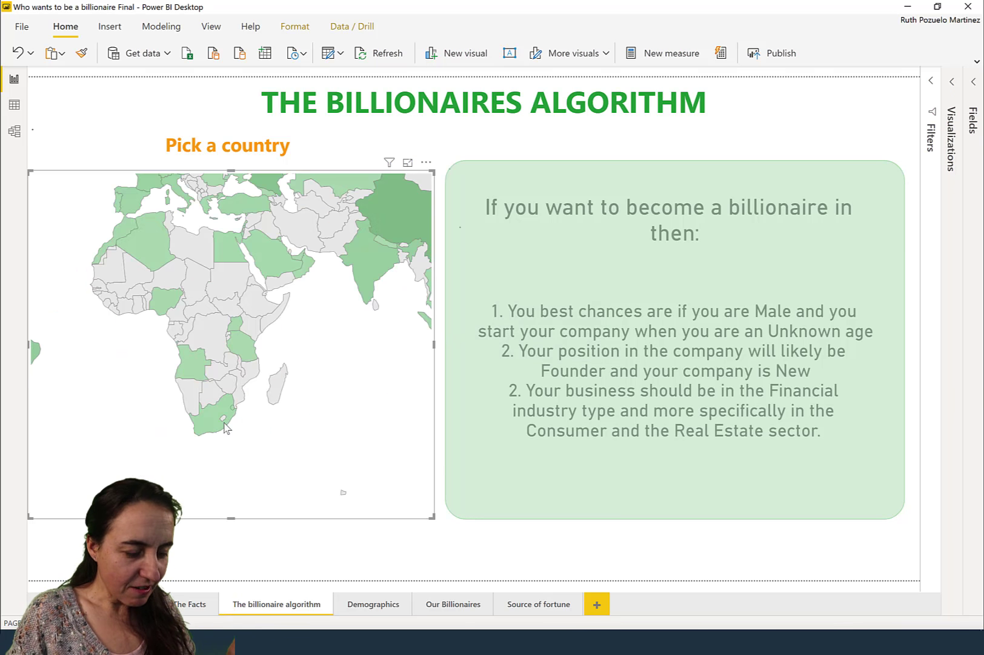
click(224, 427)
mouse_move(236, 417)
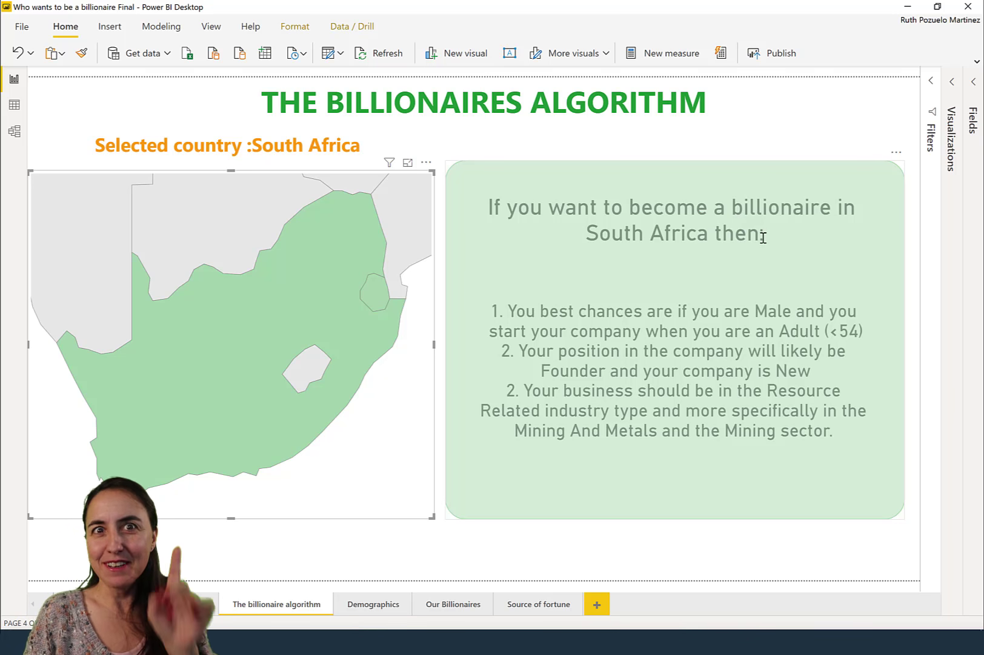
right_click(284, 306)
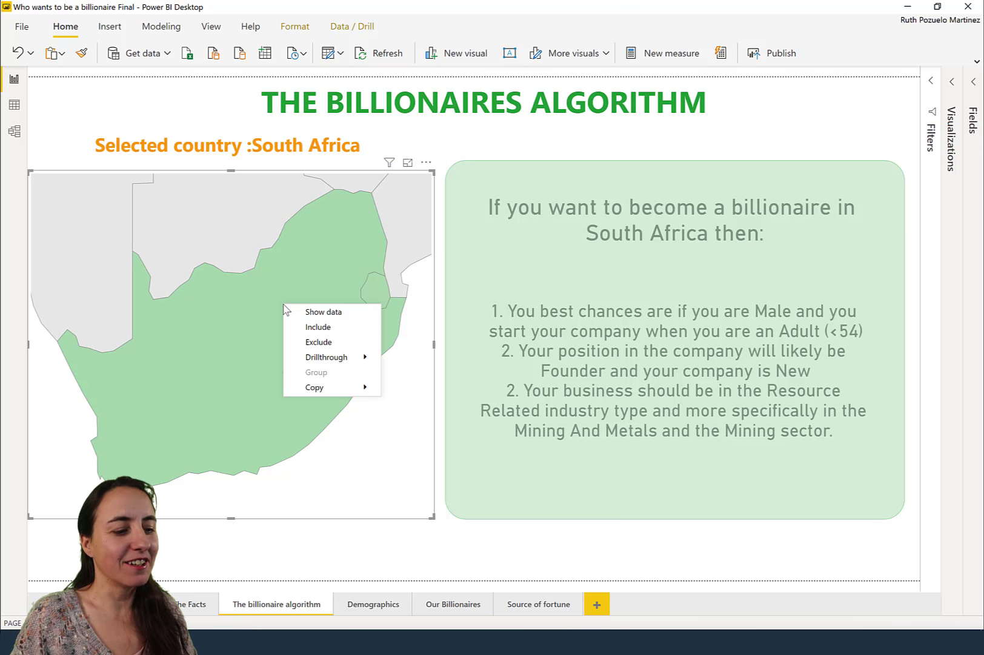
mouse_move(358, 357)
click(447, 374)
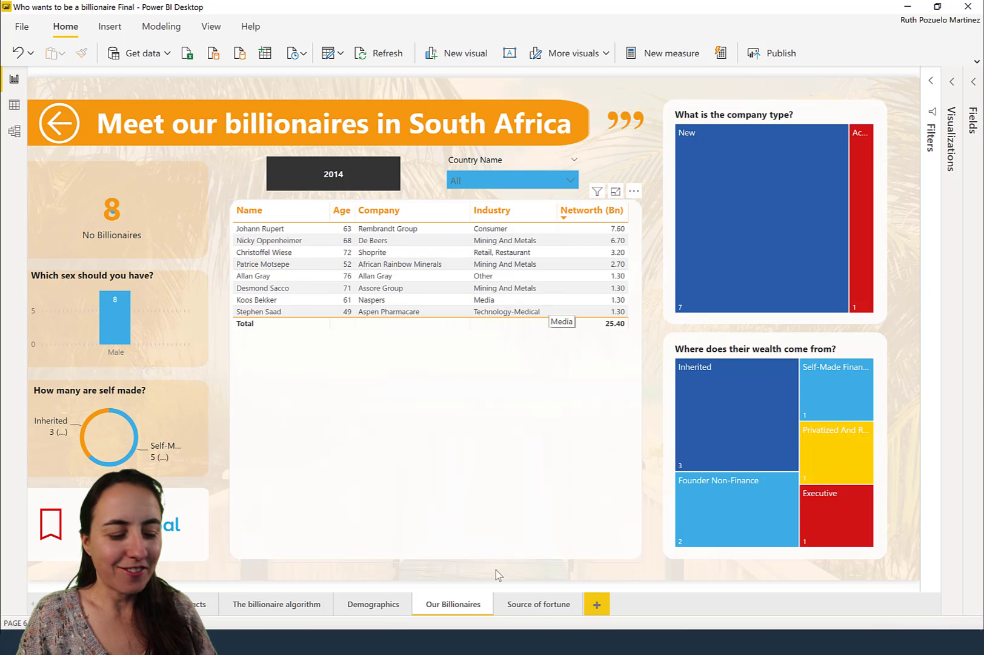
click(303, 613)
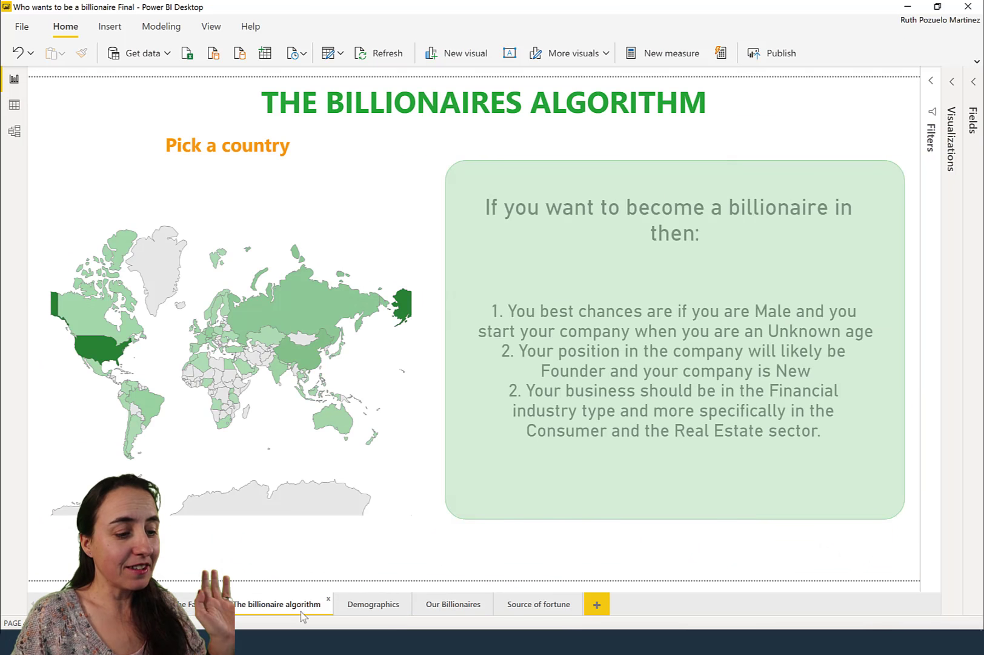
Filter the map to Sweden, drill through to Our Billionaires, then return to the algorithm page
click(216, 314)
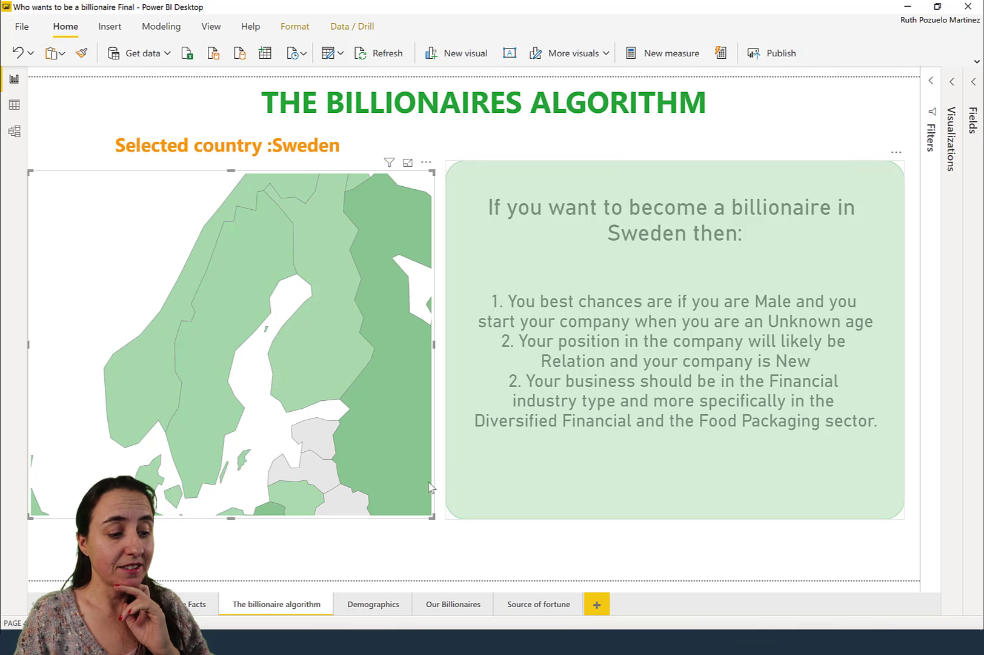
right_click(210, 367)
mouse_move(279, 417)
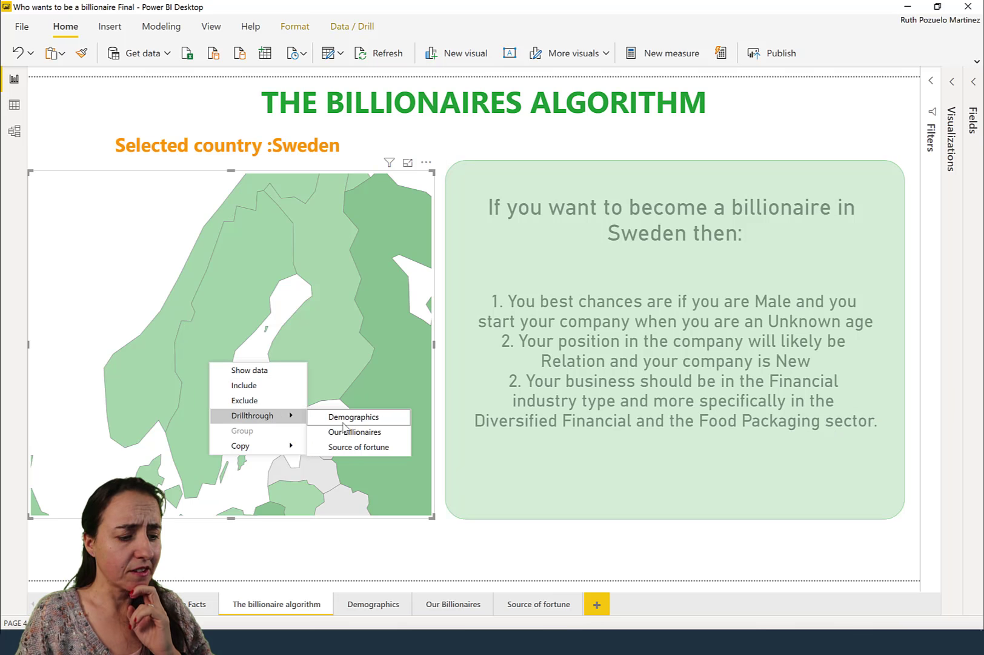
click(356, 432)
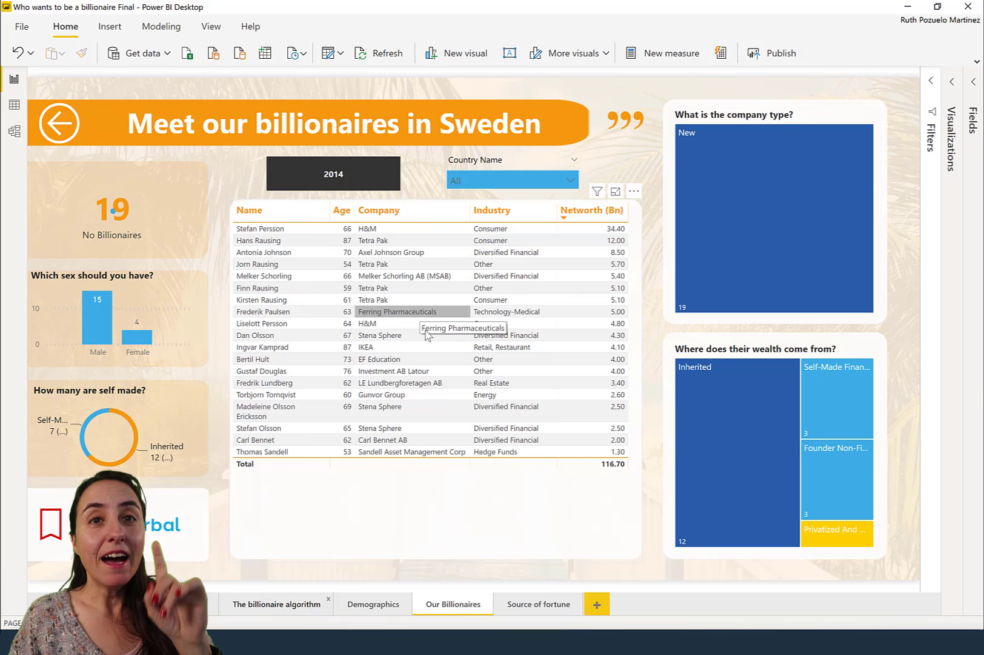
click(257, 606)
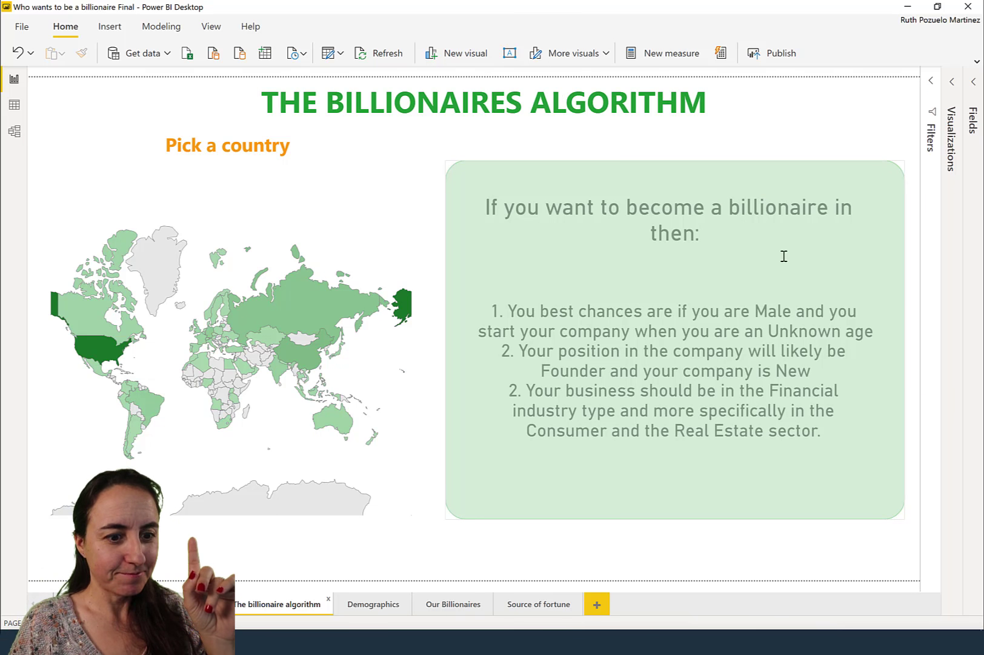
Shorten the green background shape upward behind the recommendation text
click(860, 267)
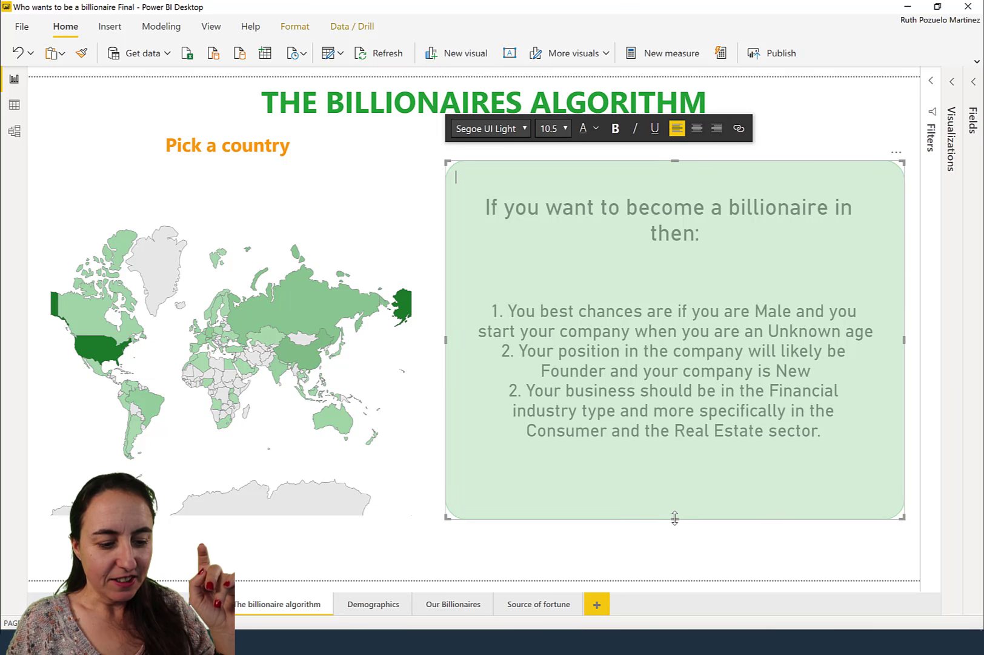
drag(674, 518, 688, 279)
click(715, 372)
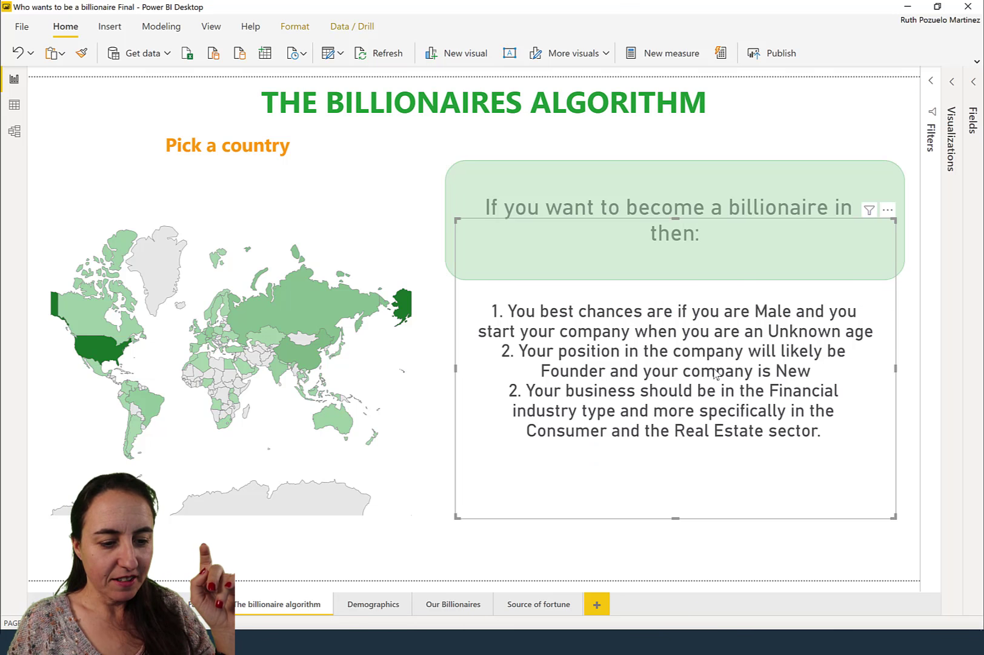
Review The billionaire algorithm measure's DAX in the Billionaires fields, then add blank Page 1
click(973, 82)
click(872, 142)
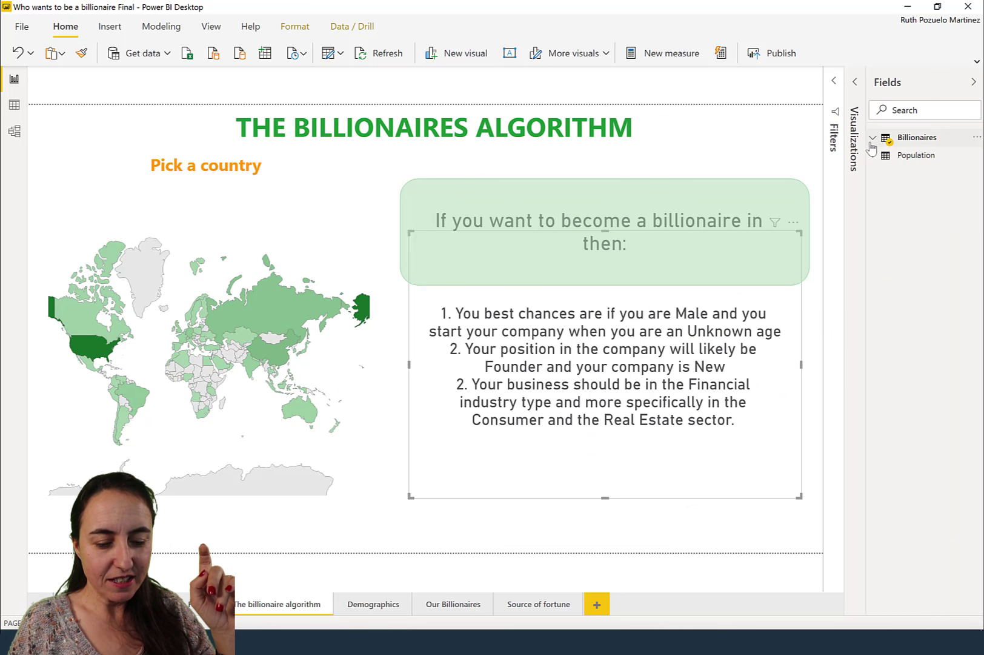
scroll(944, 506, down, 5)
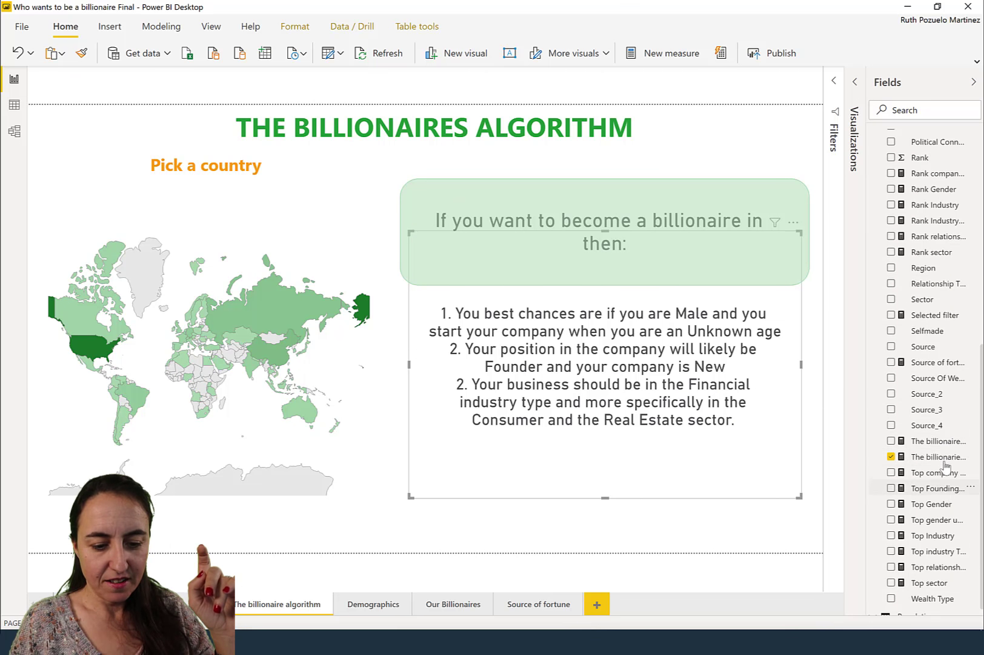
click(945, 459)
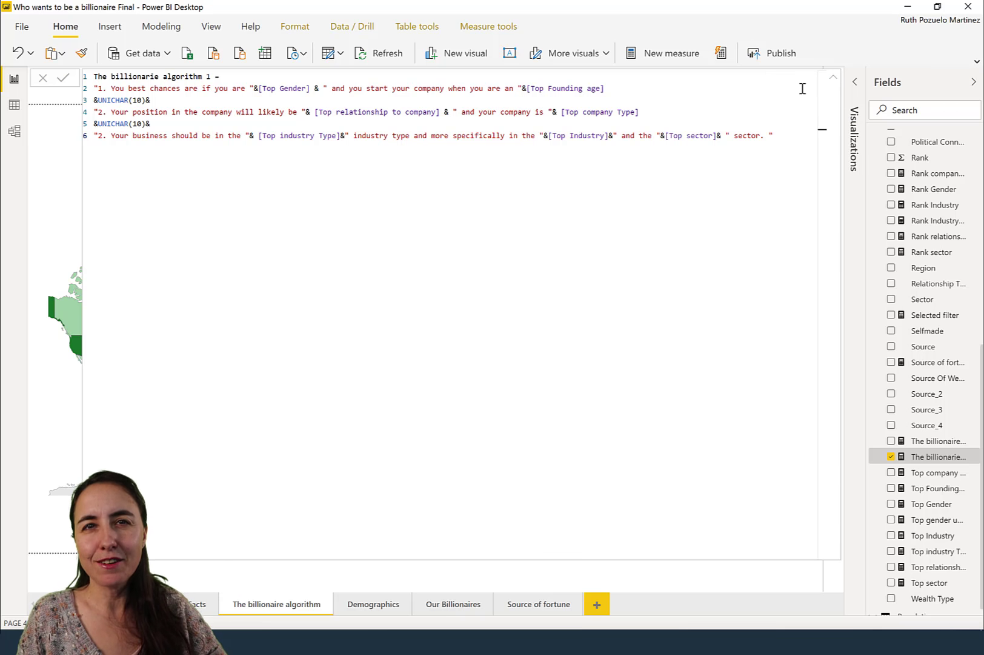
click(832, 82)
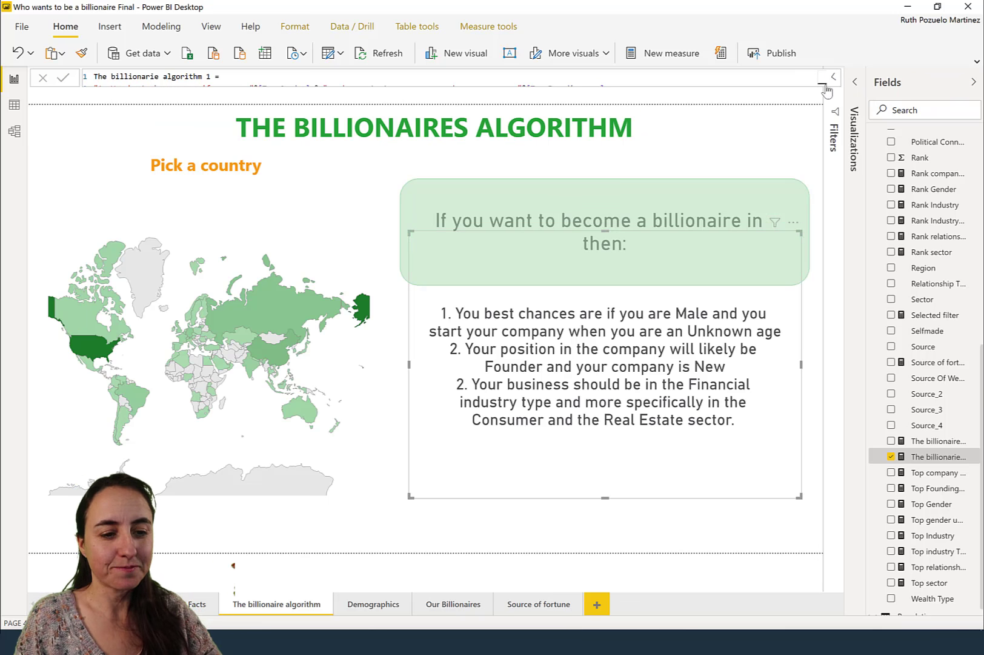
click(608, 611)
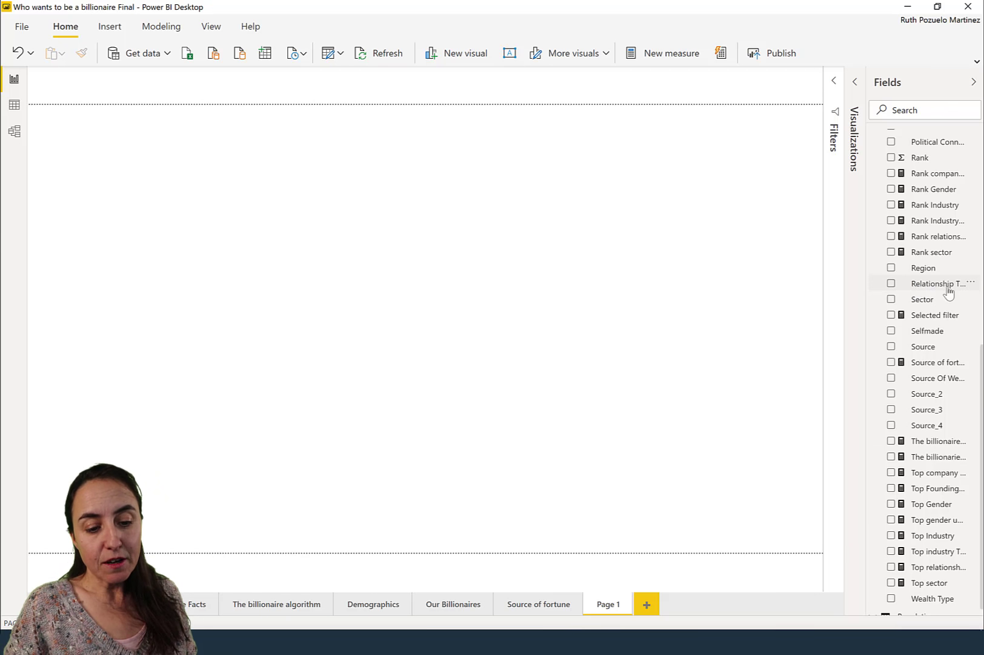
Place No Billionaires on Page 1 as a table broken down by Gender, totalling 2,077
scroll(969, 291, up, 10)
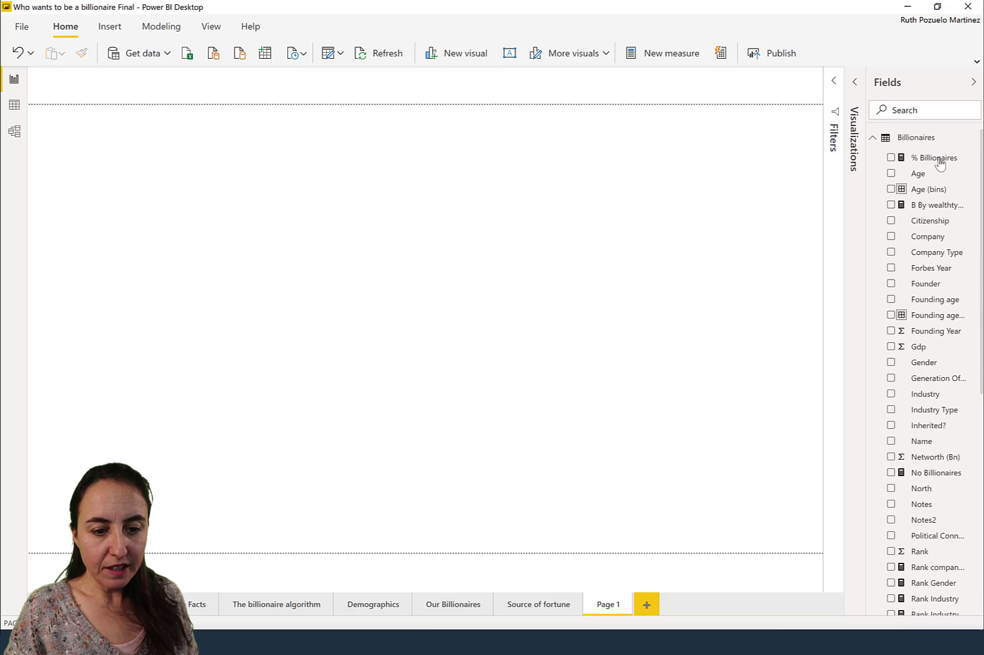
drag(939, 472, 437, 280)
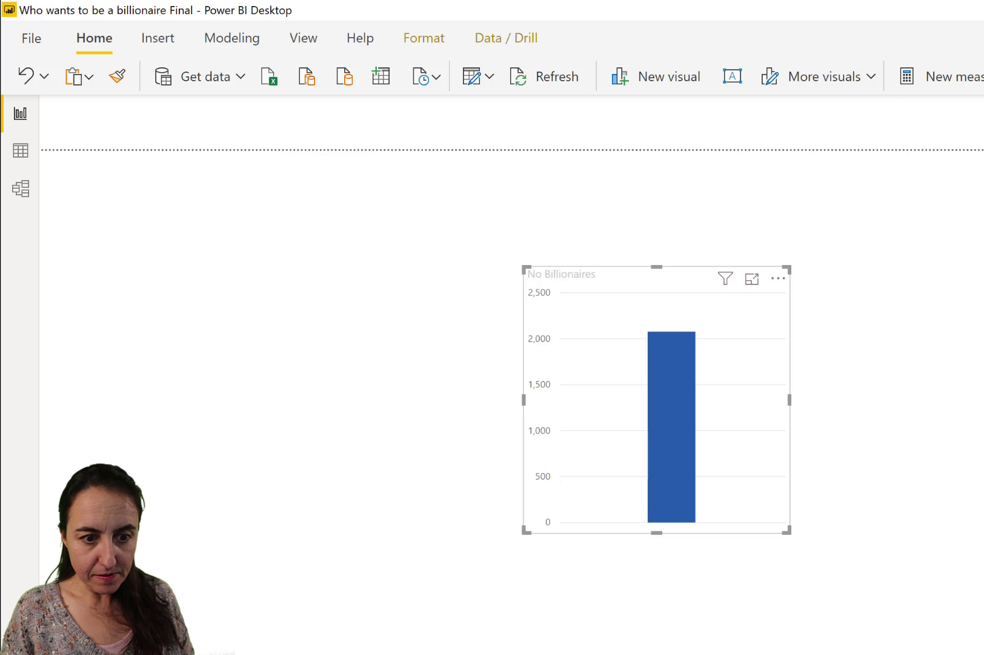
drag(982, 400, 700, 394)
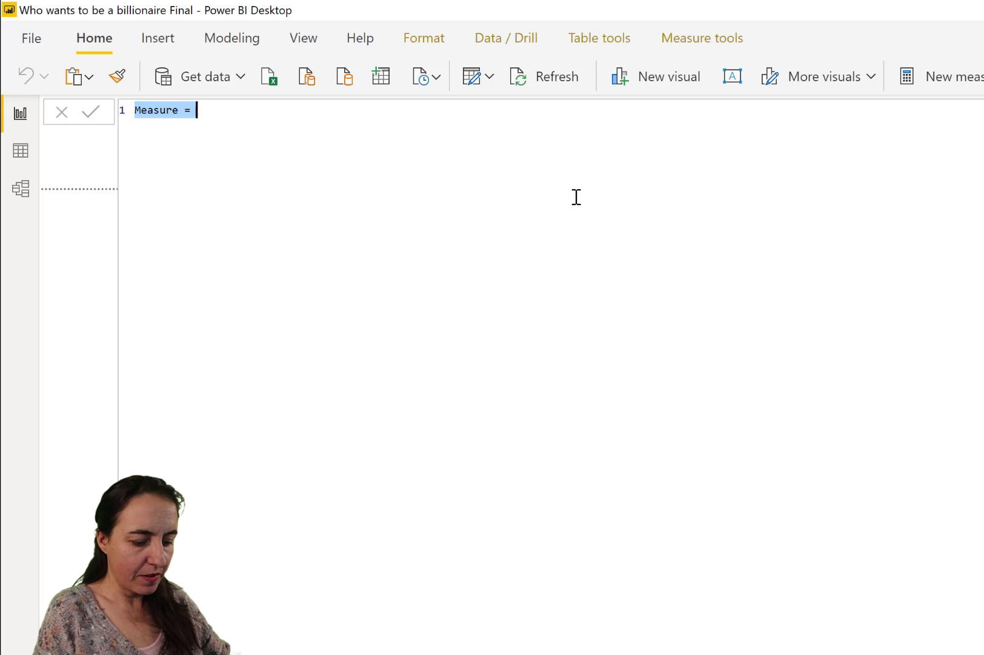
Begin the Top Rank gender measure as RANKX(ALL( on a new formula line
text(Top)
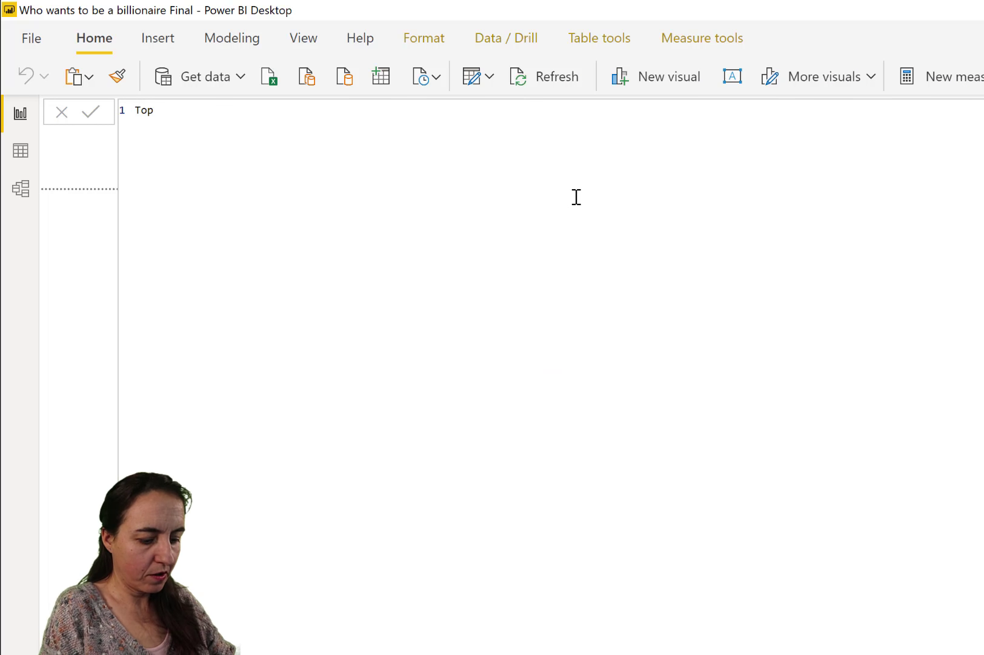
text( Rank ge)
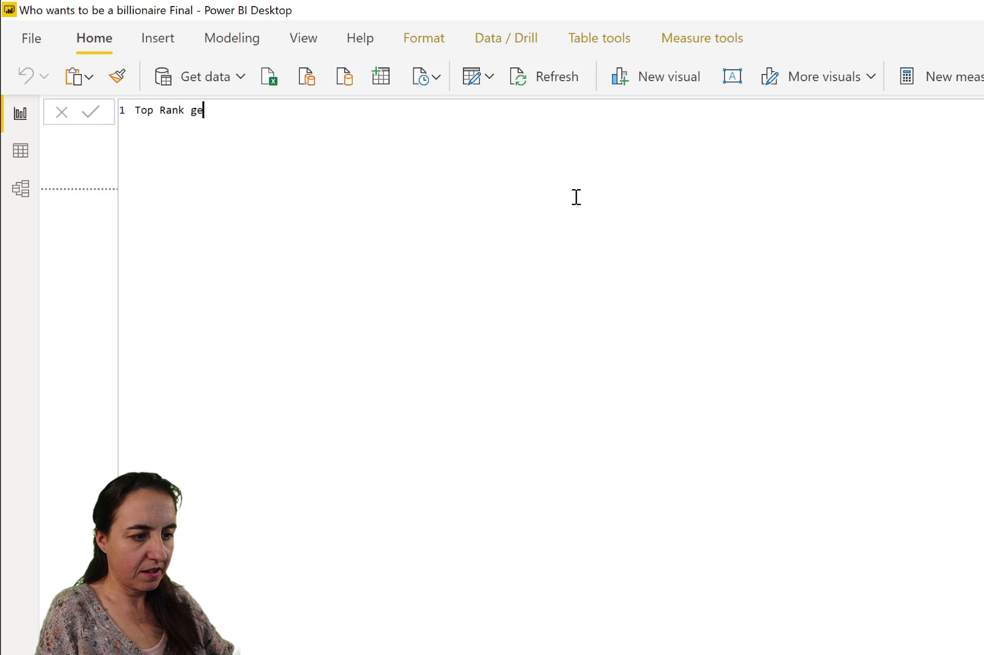
text(nder =)
key(shift+Return)
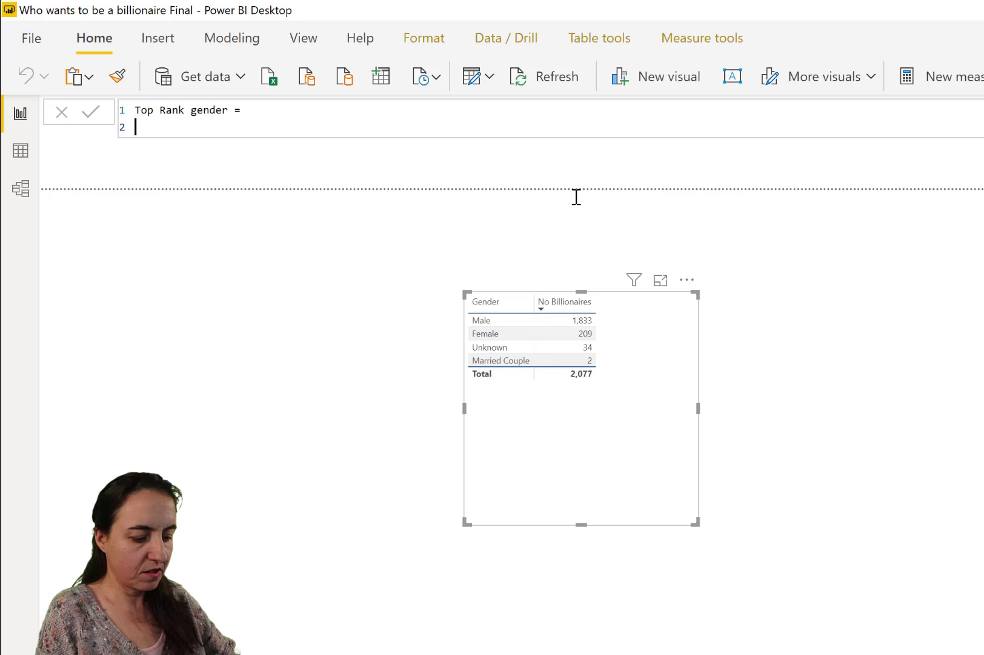
text(rank)
key(Down)
key(Down)
key(Down)
key(Down)
key(Down)
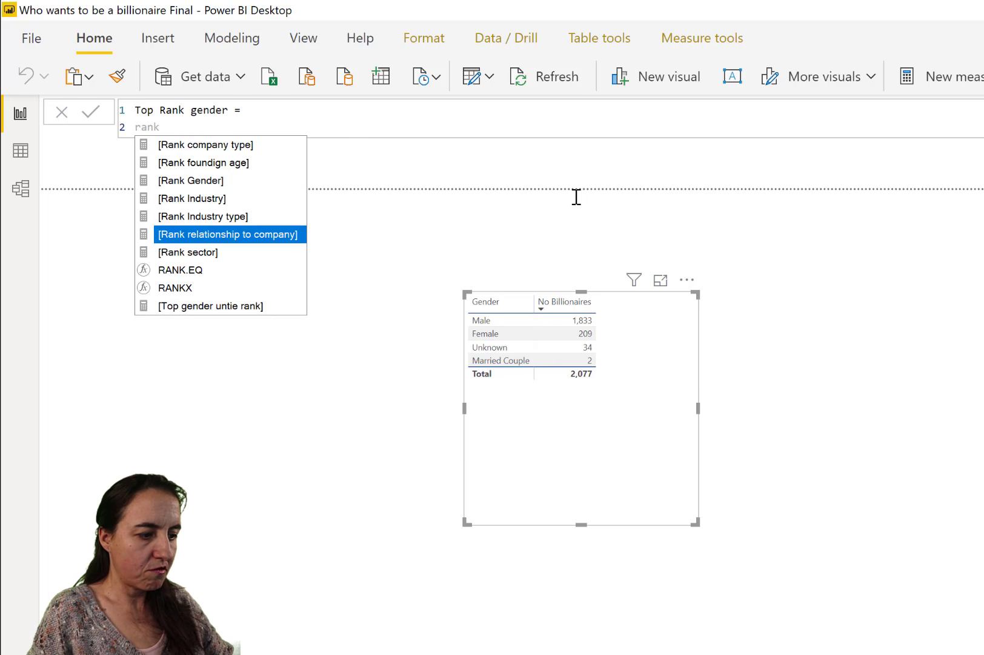
key(Down)
key(Down)
key(Down)
key(Tab)
text(a)
key(Tab)
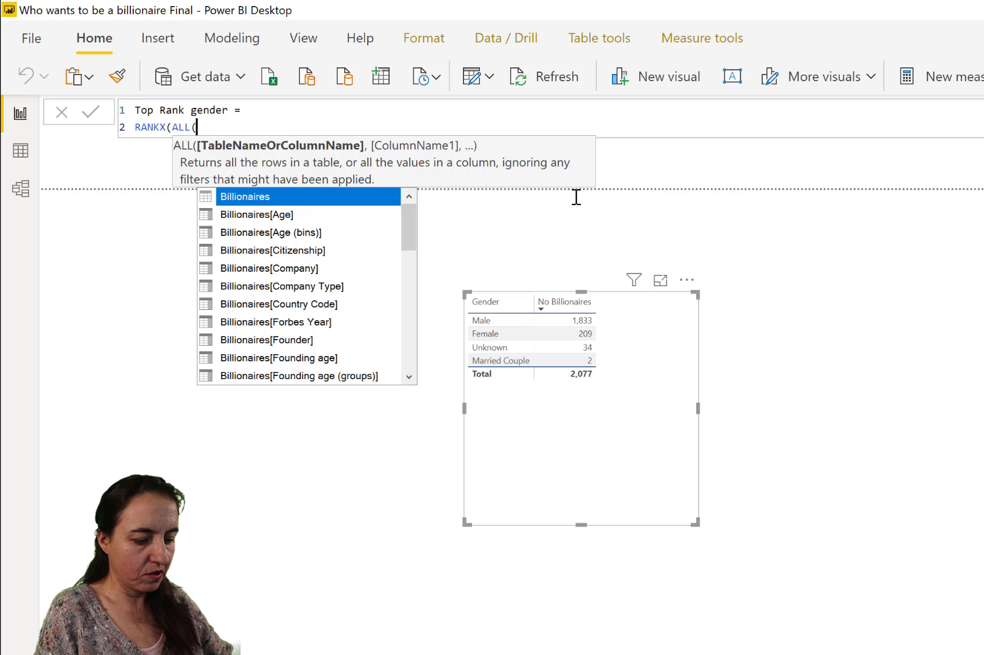
Finish RANKX over Billionaires[Gender] by [No Billionaires], commit it, and add it to the table
text(gen)
key(Tab)
text(),)
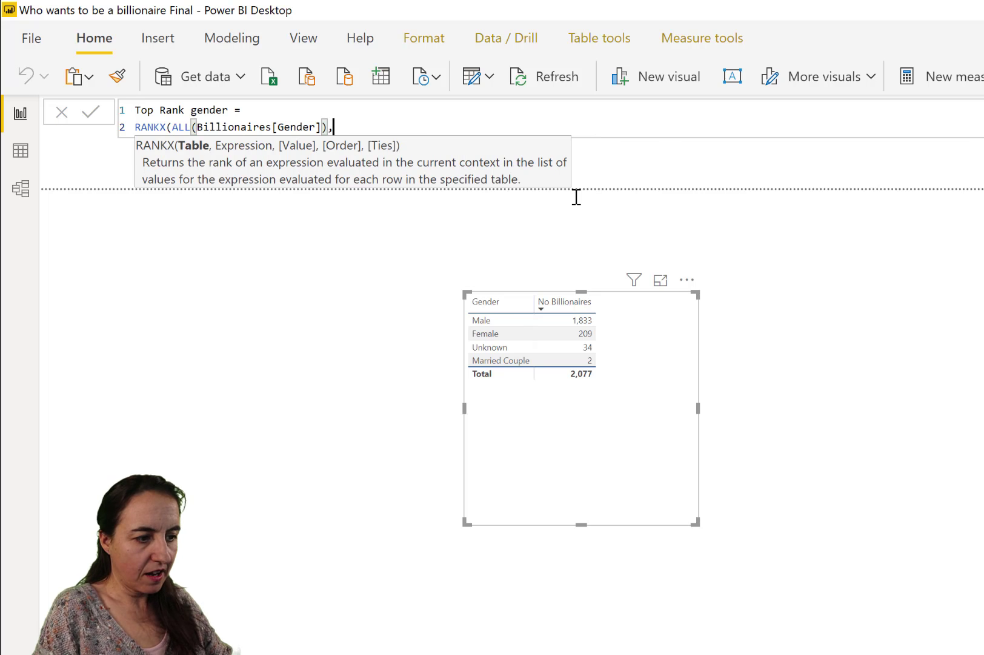
text( [no)
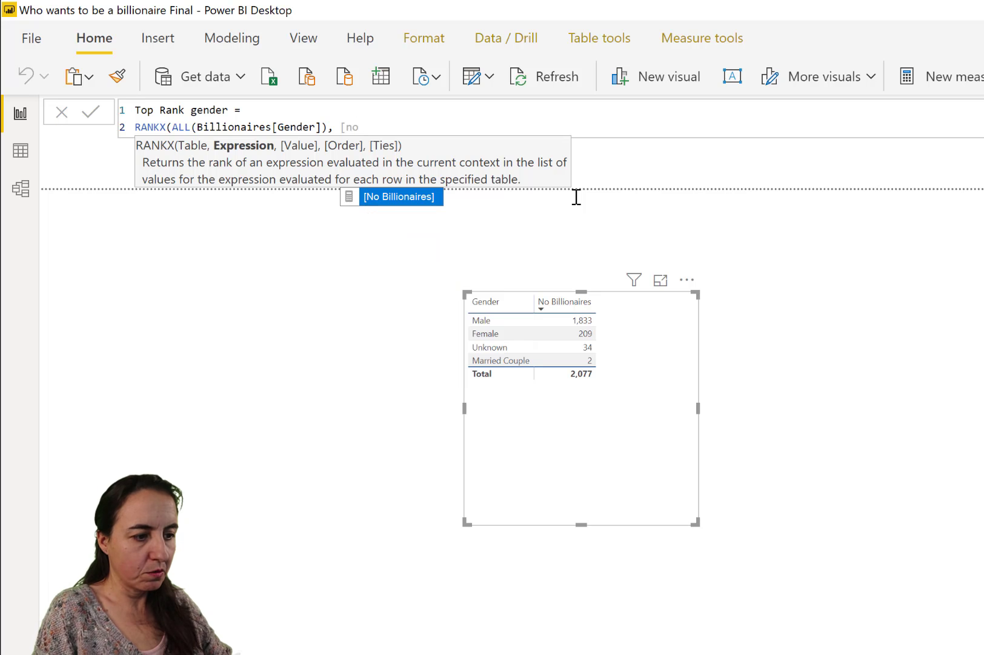
key(Tab)
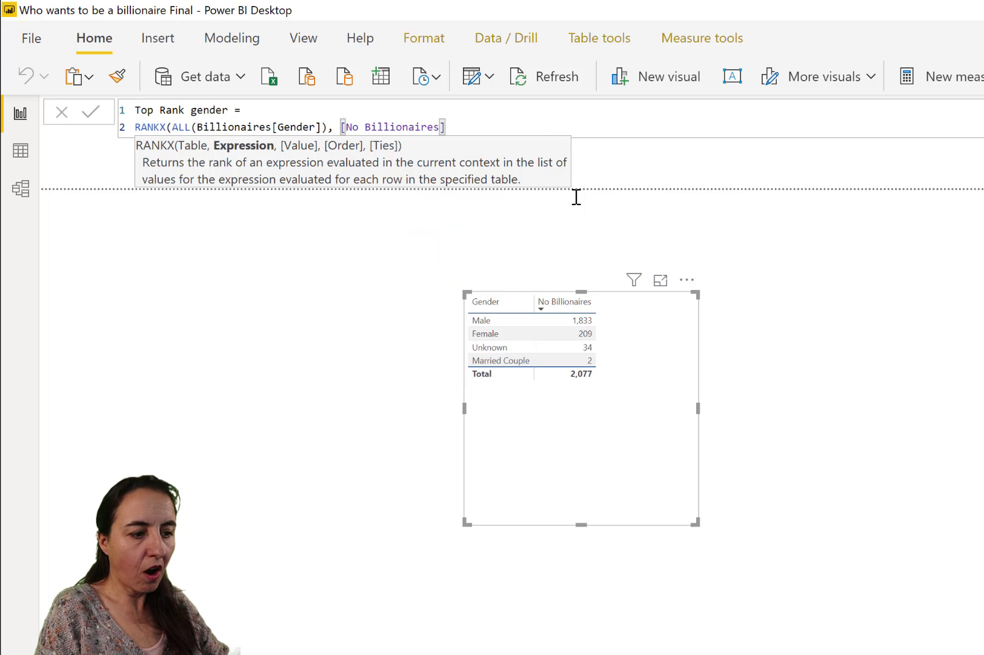
text())
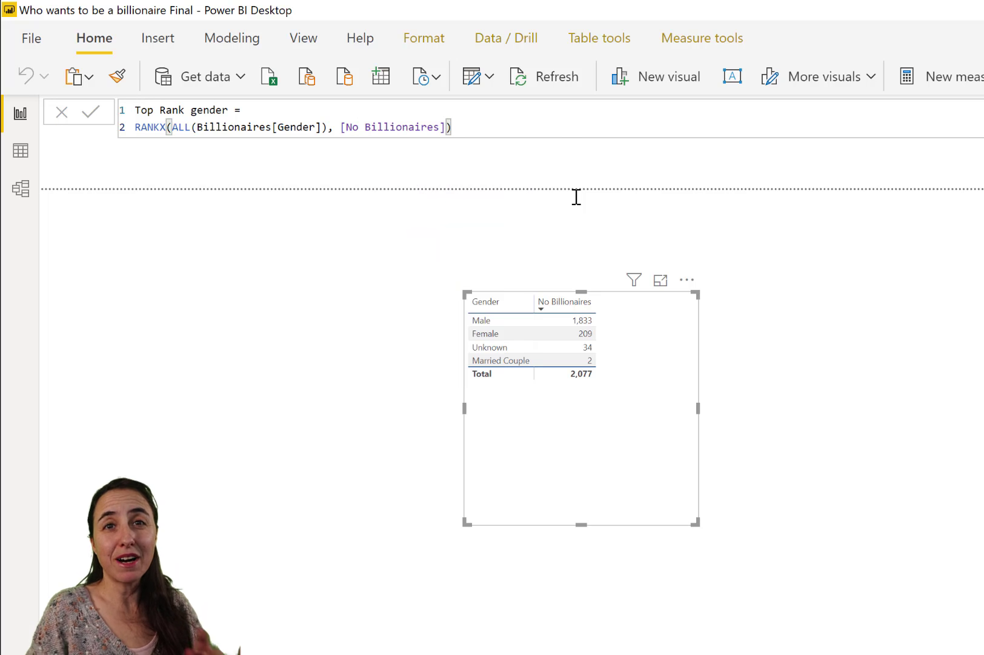
key(Return)
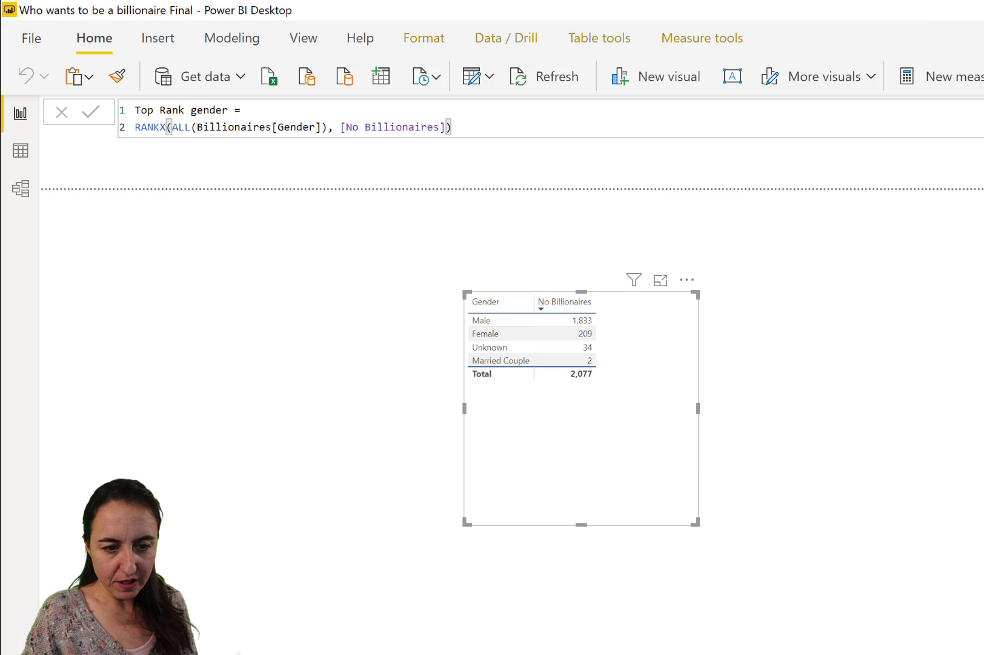
drag(676, 437, 673, 497)
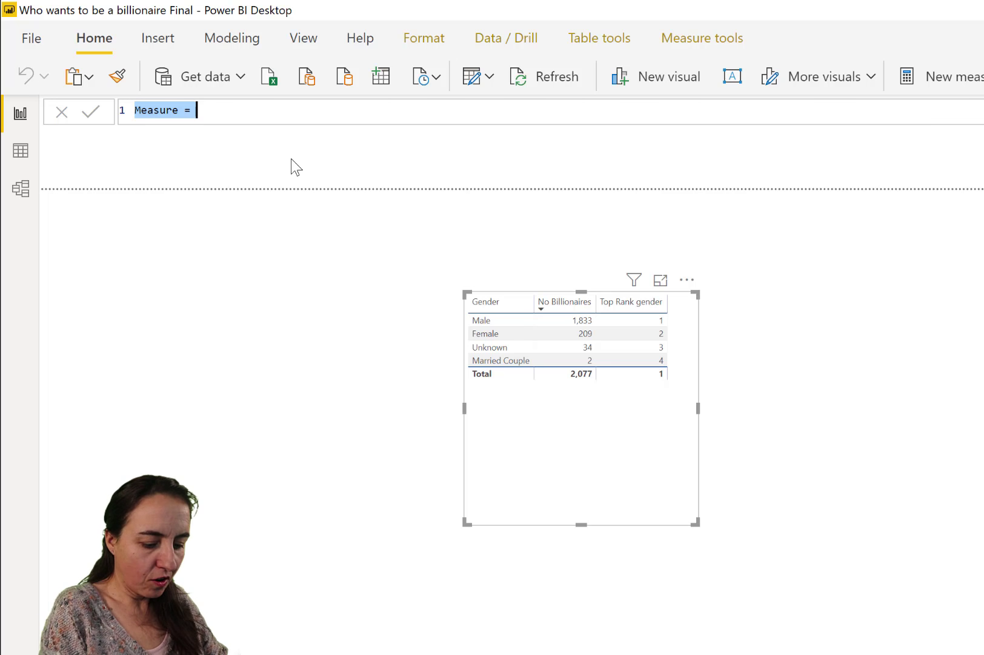
Write Top gender 2 = CALCULATE( LASTNONBLANK(Billionaires[Gender],1), on separate lines, leaving a filter line
text(Top gender 2 =)
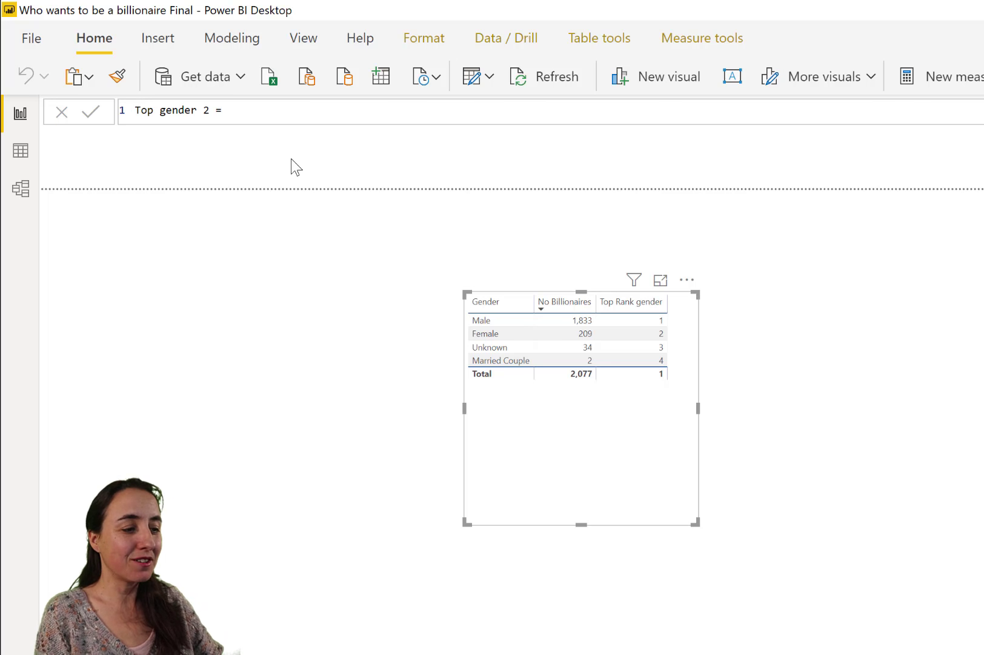
key(shift+Return)
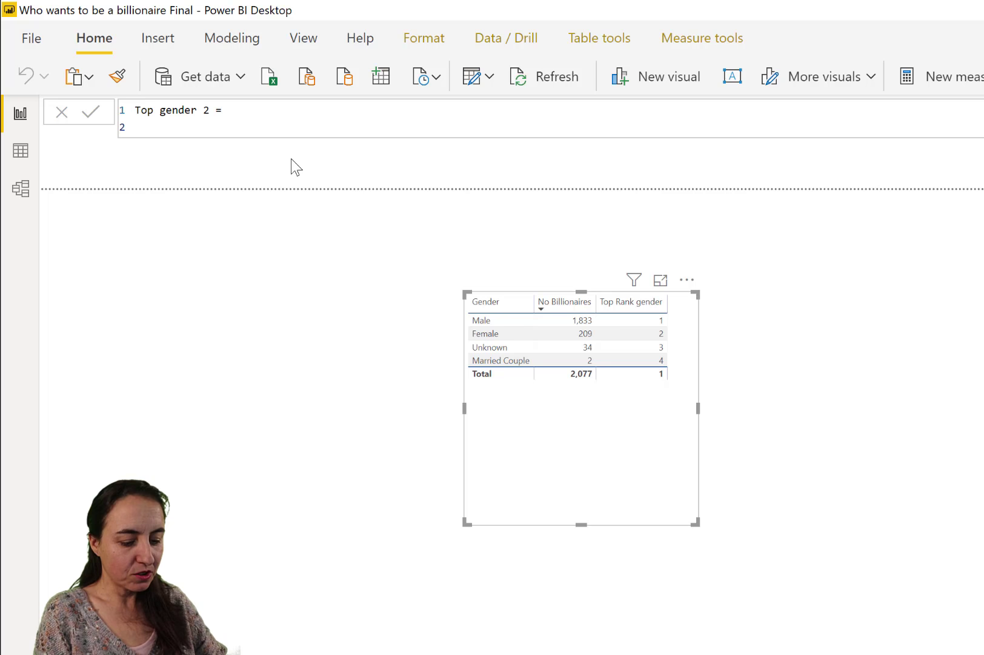
text(cal)
key(Tab)
key(shift+Return)
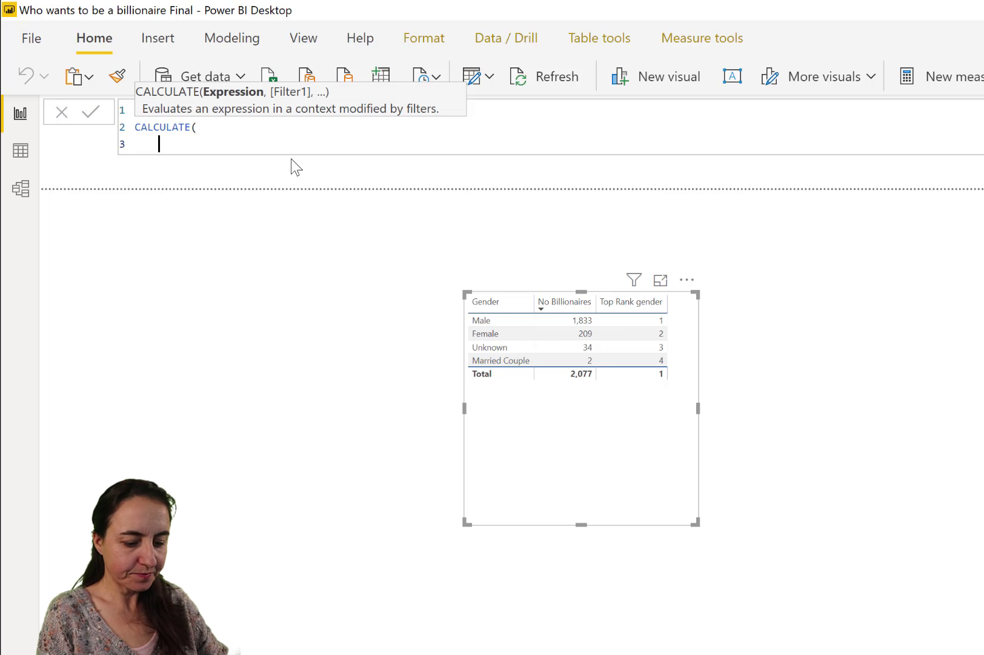
text(las)
key(Down)
key(Tab)
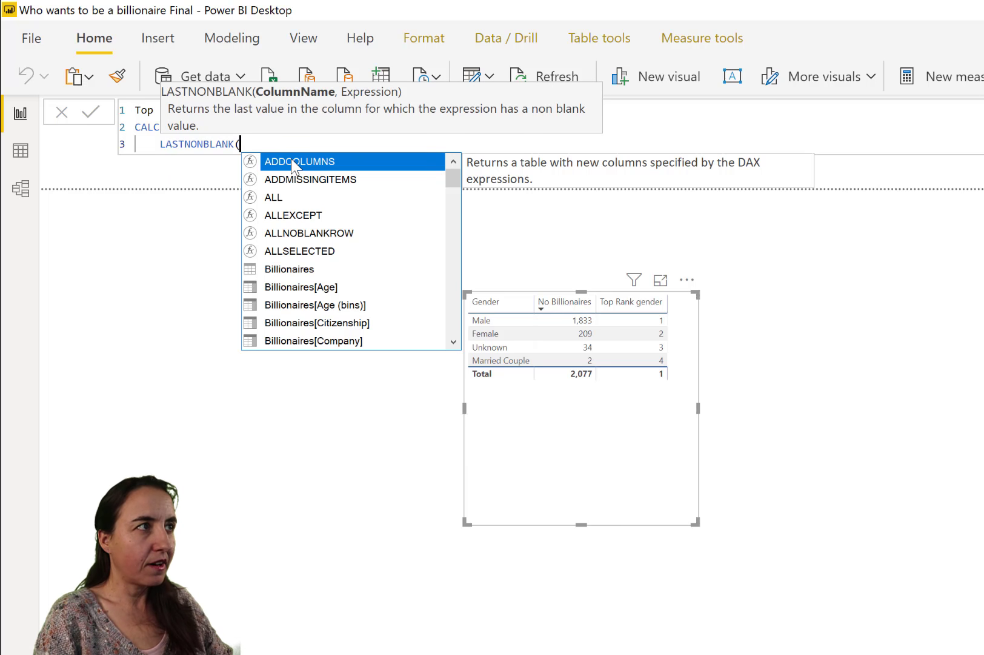
text(gender)
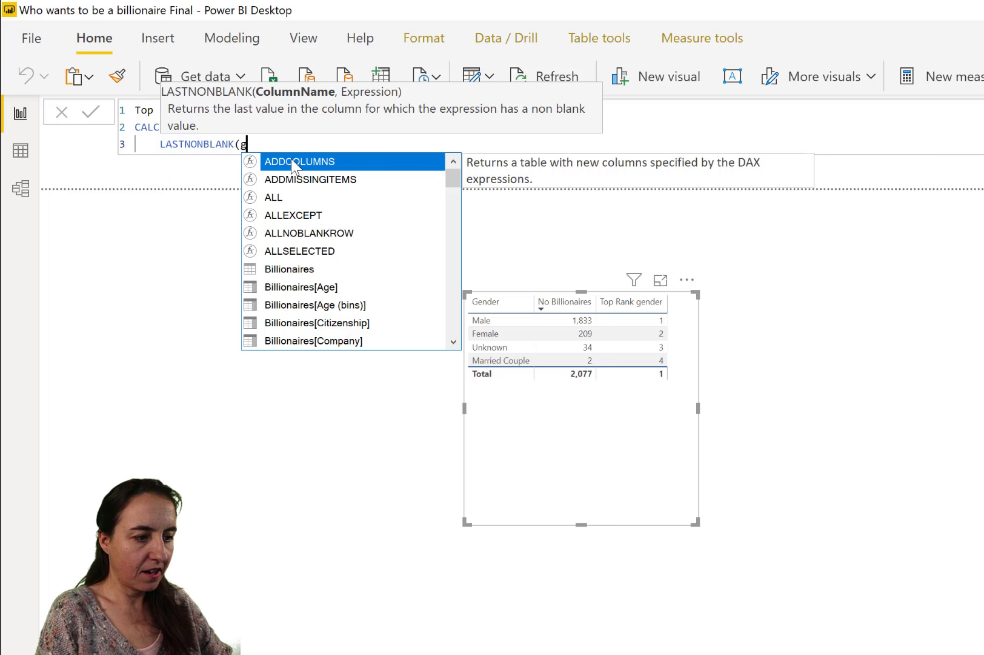
key(Tab)
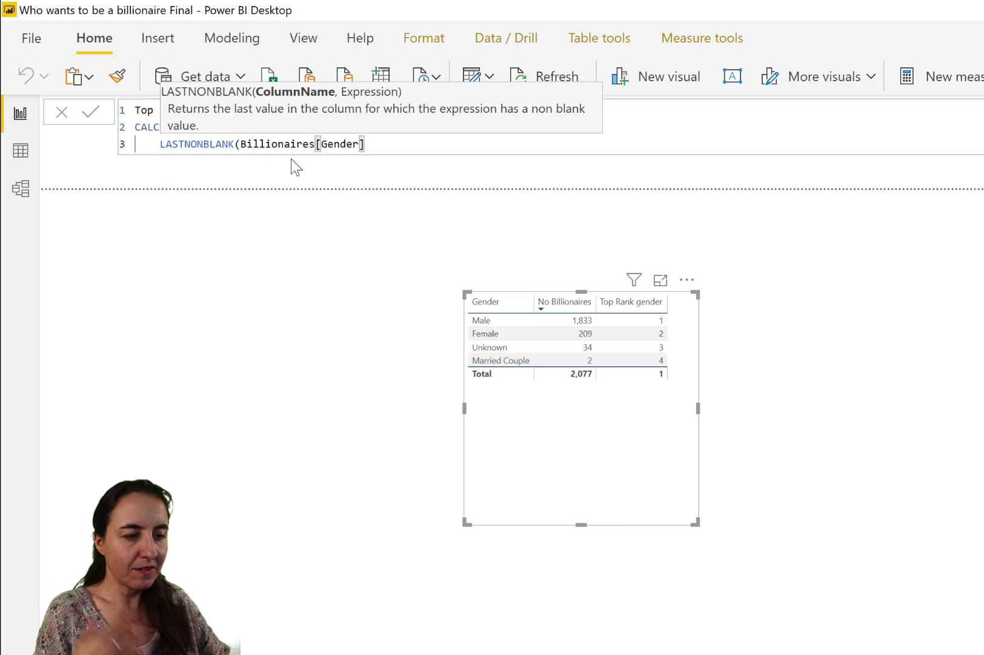
text(,1))
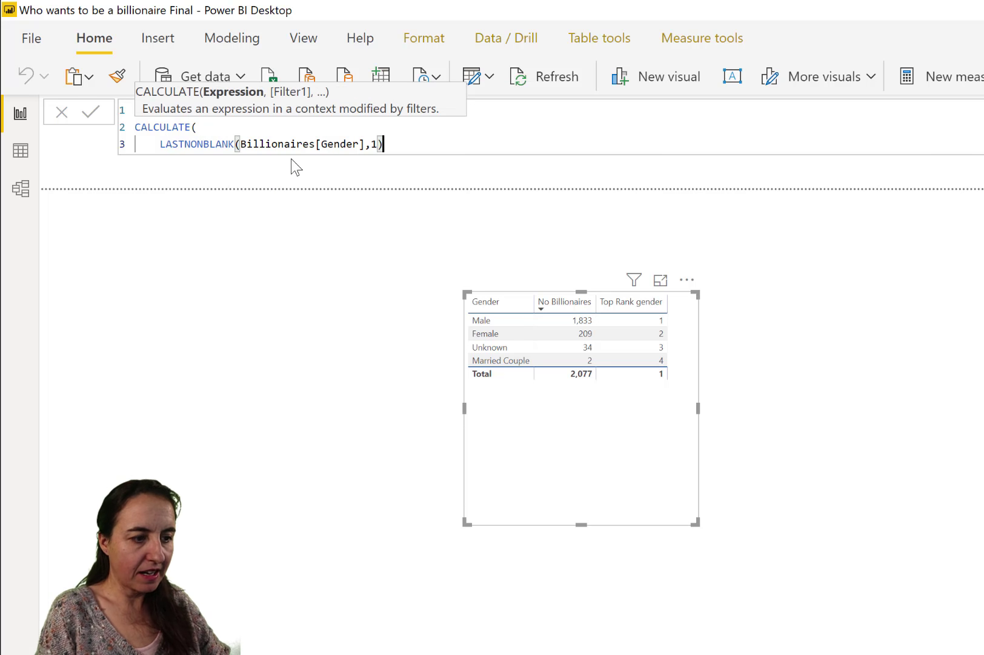
text(,)
key(shift+Return)
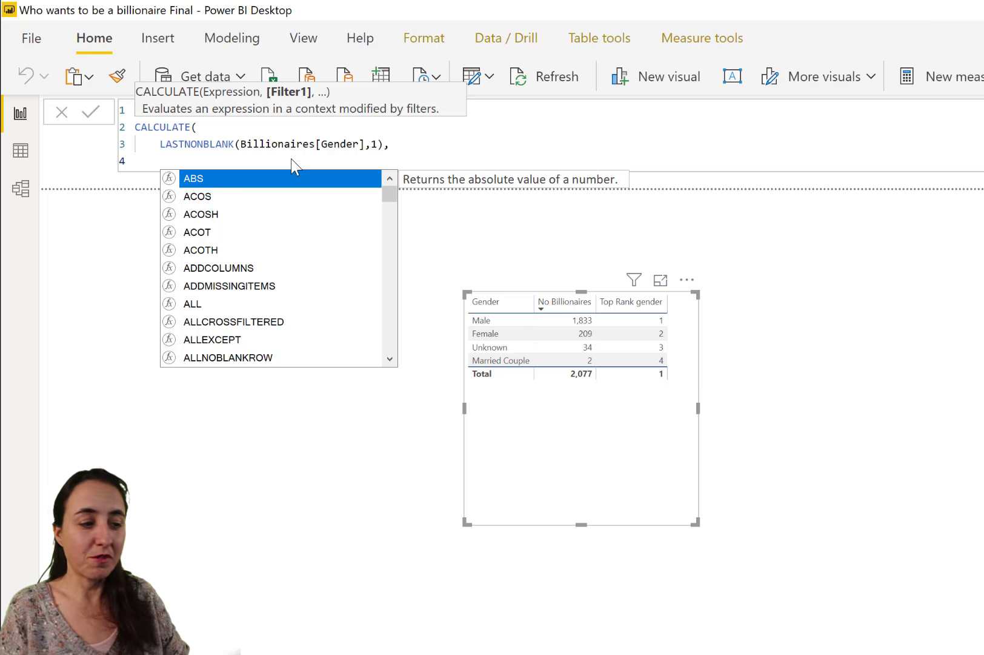
Close Top gender 2 with FILTER(ALL(Billionaires[Gender]), [Rank Gender]=1)) and commit the measure
text(FILTER()
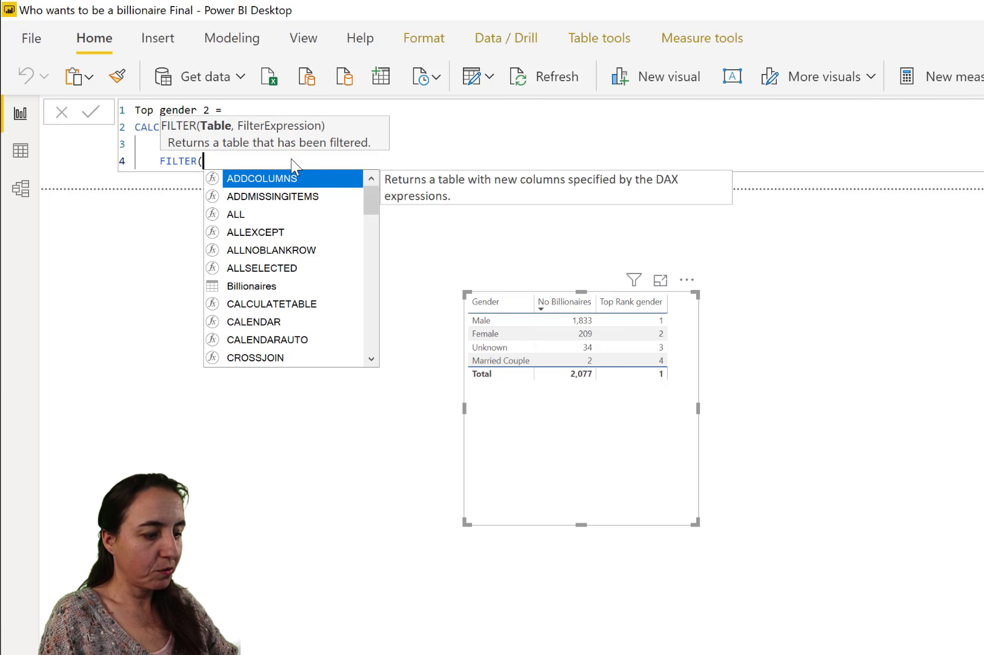
text(ALL()
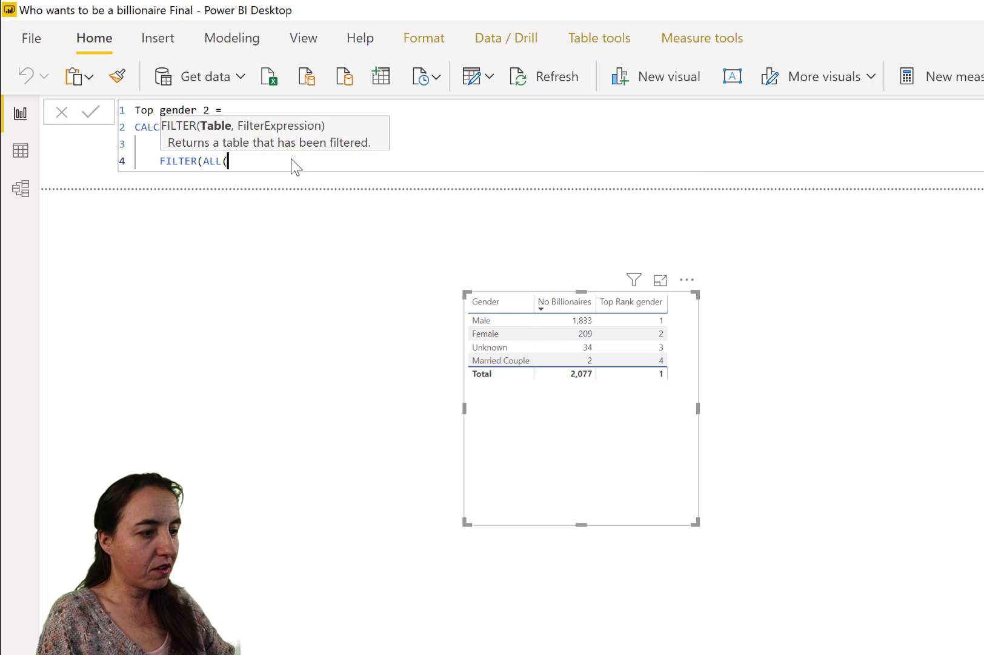
text(bi)
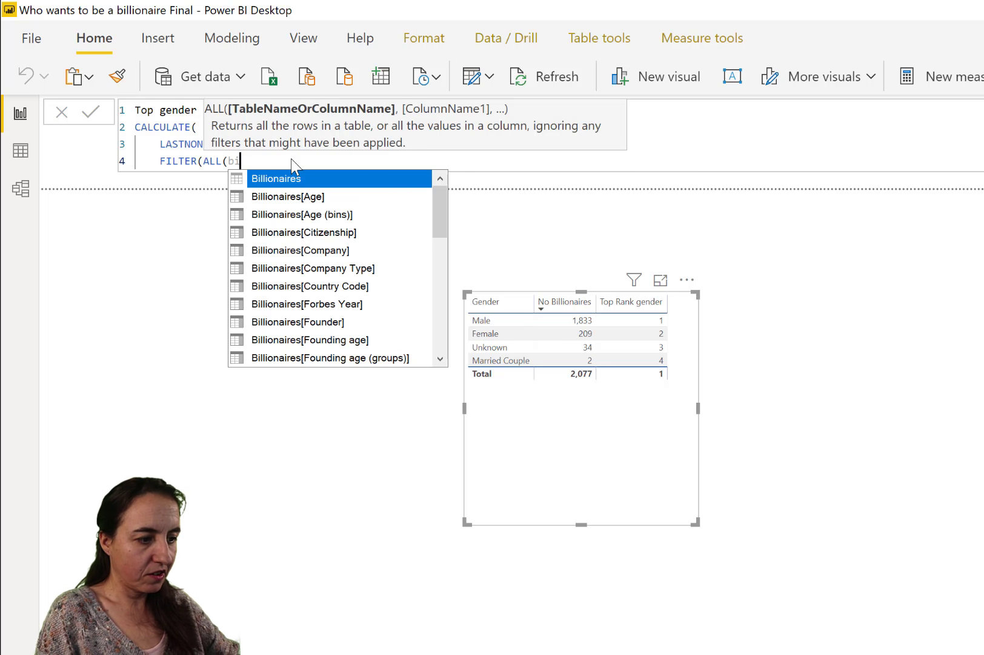
text(lli)
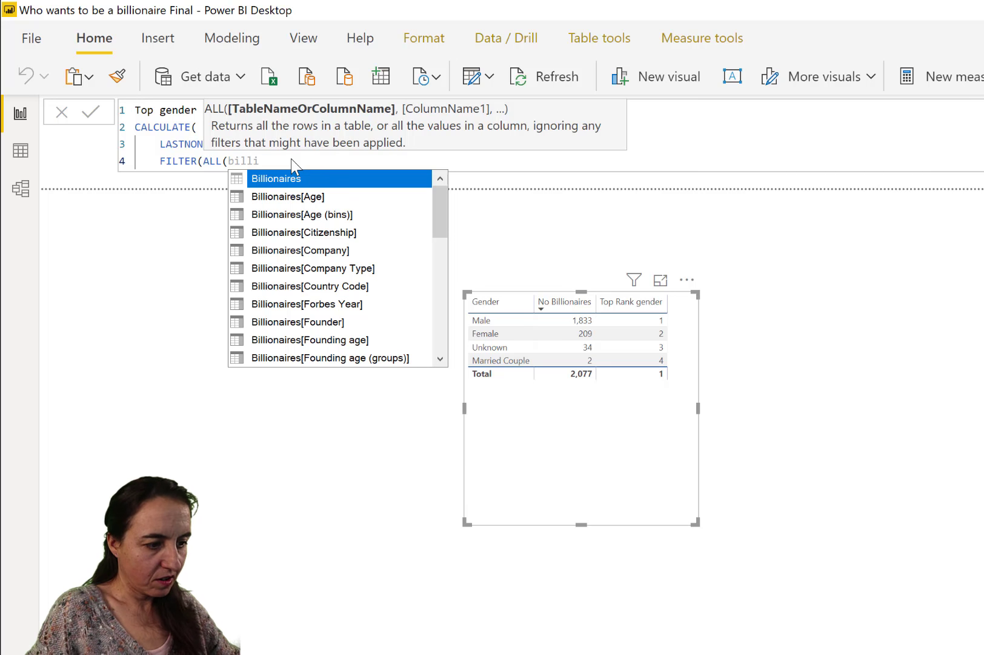
key(Down)
key(Down)
key(Down)
key(BackSpace)
key(BackSpace)
key(BackSpace)
key(BackSpace)
key(BackSpace)
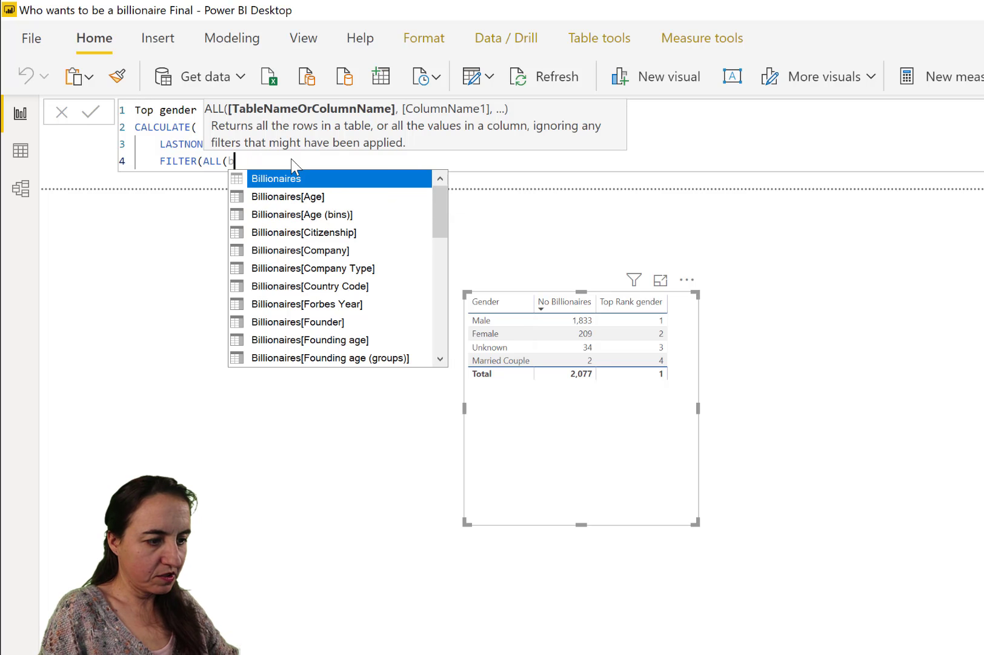
text(gend)
key(Tab)
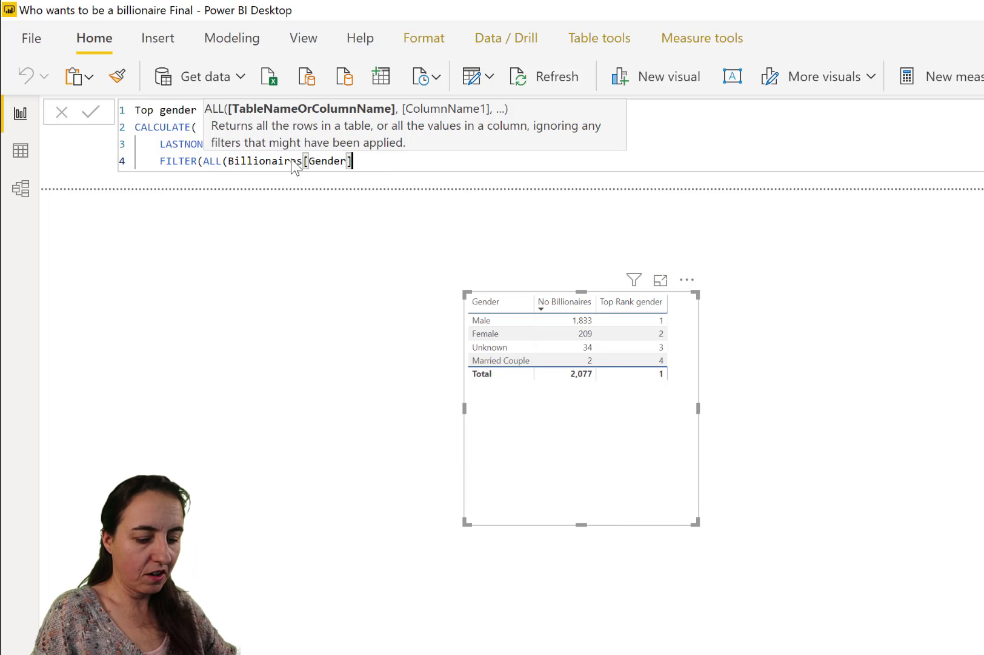
text(), )
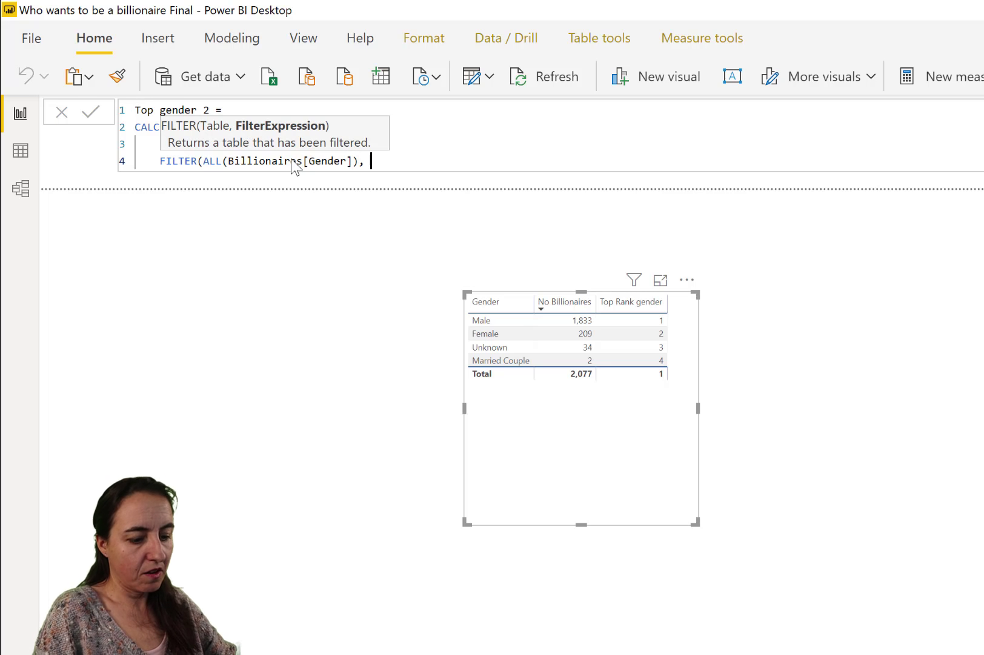
text([ra)
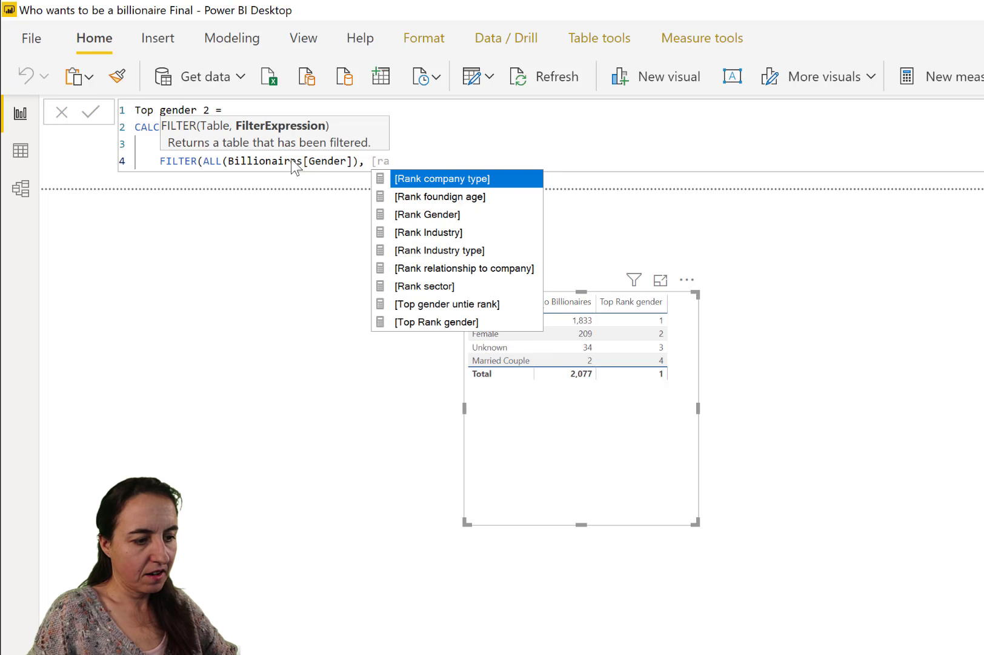
key(Down)
key(Down)
key(Tab)
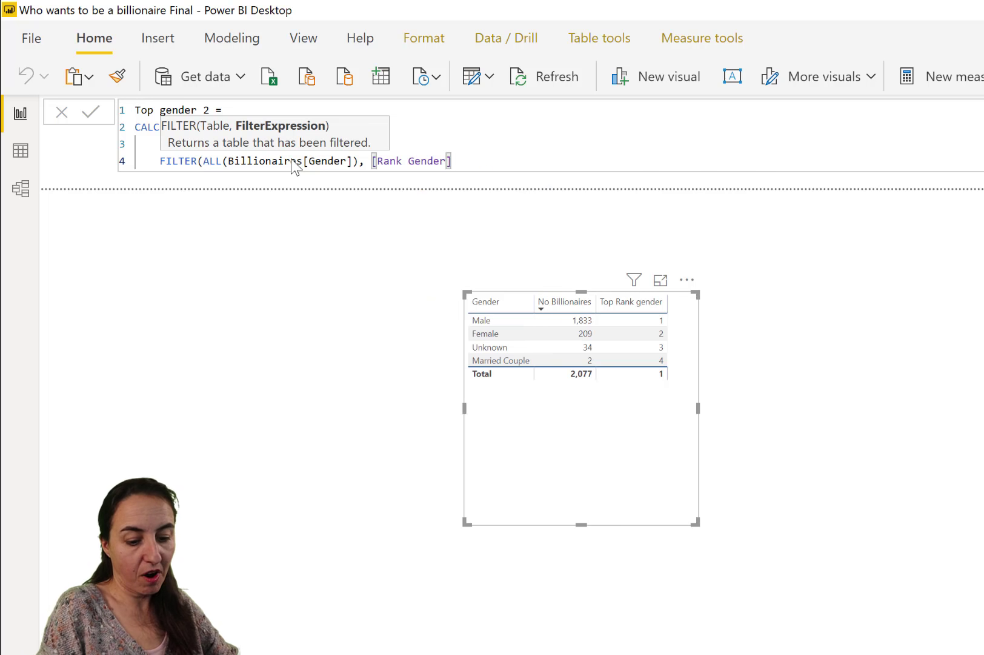
text(=)
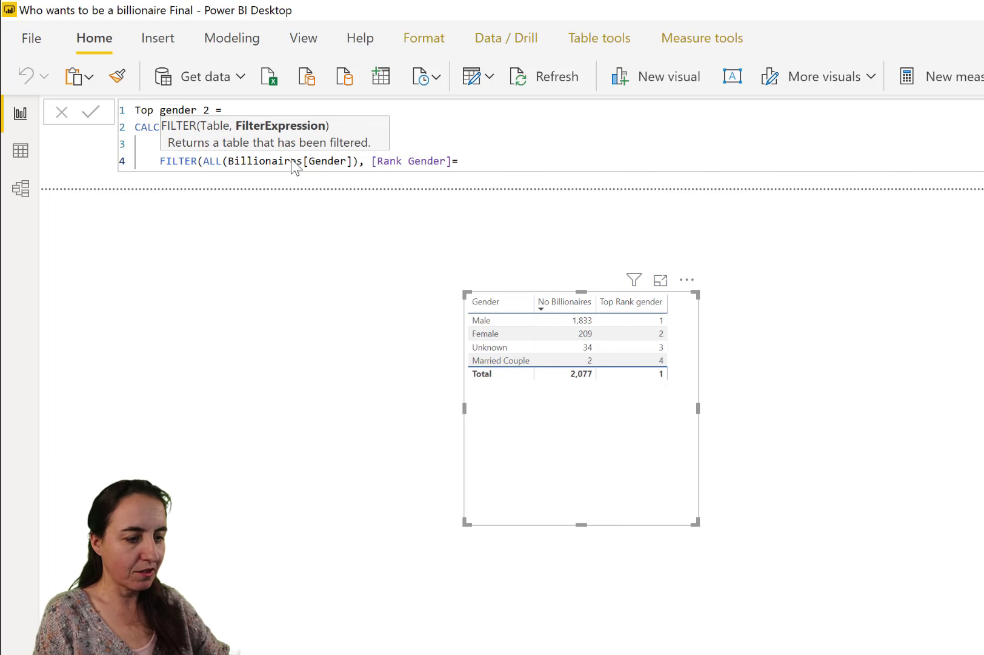
text(1))
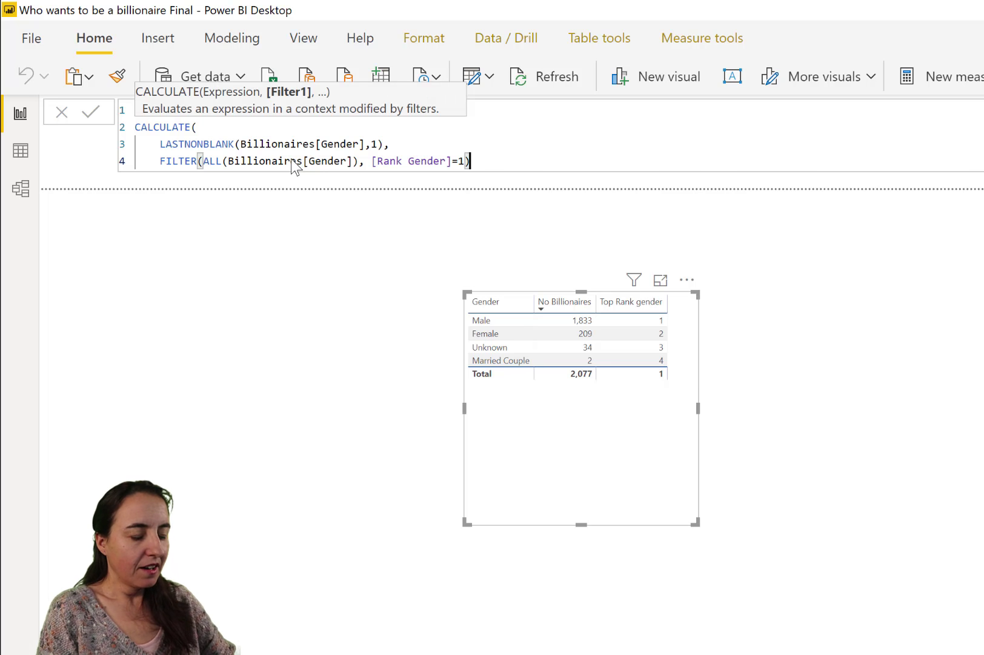
key(Return)
text())
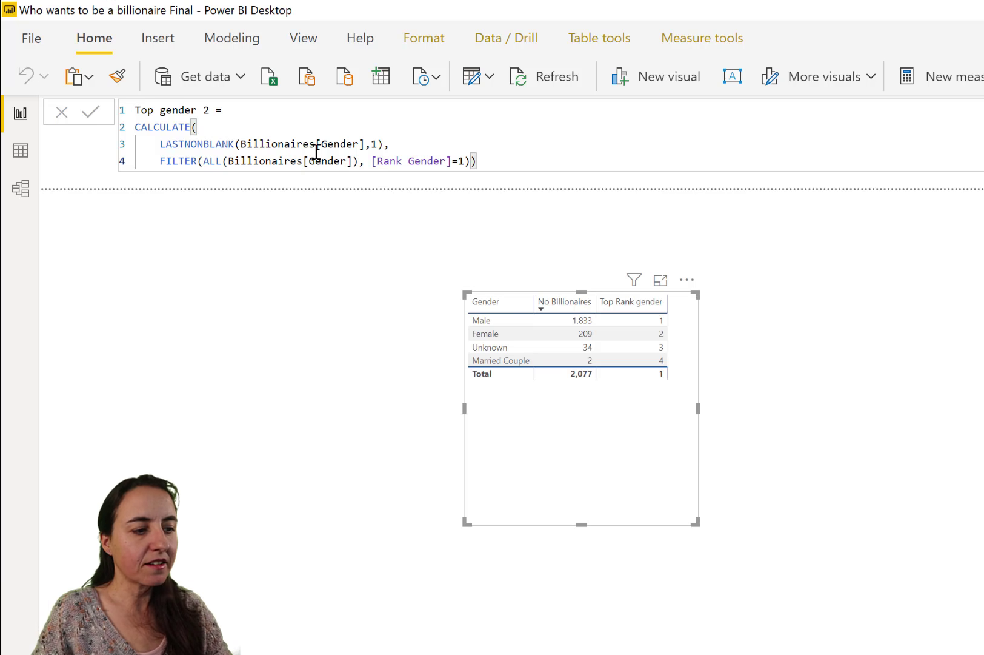
drag(160, 161, 555, 194)
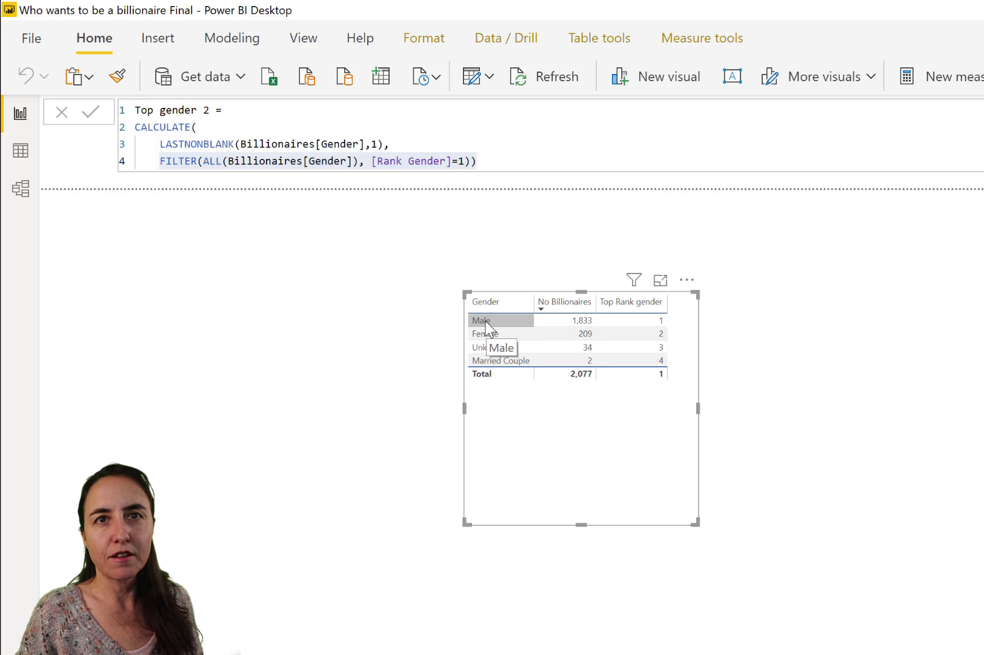
click(171, 141)
key(Home)
key(shift+Home)
key(shift+End)
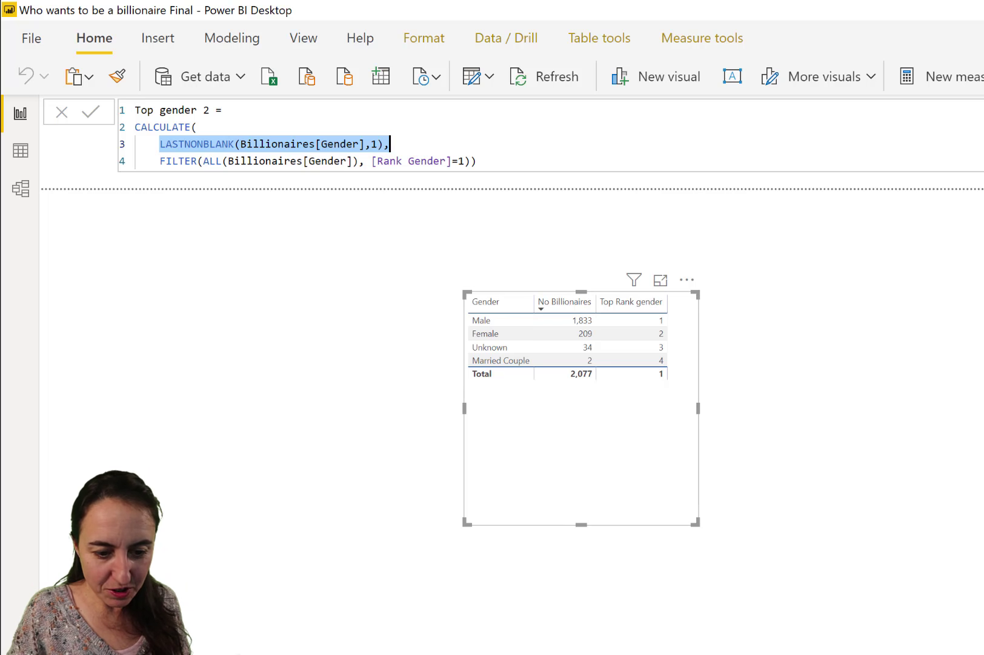
Widen the gender table and add Top Rank gender and Top gender 2, showing Male on every row
drag(982, 549, 826, 519)
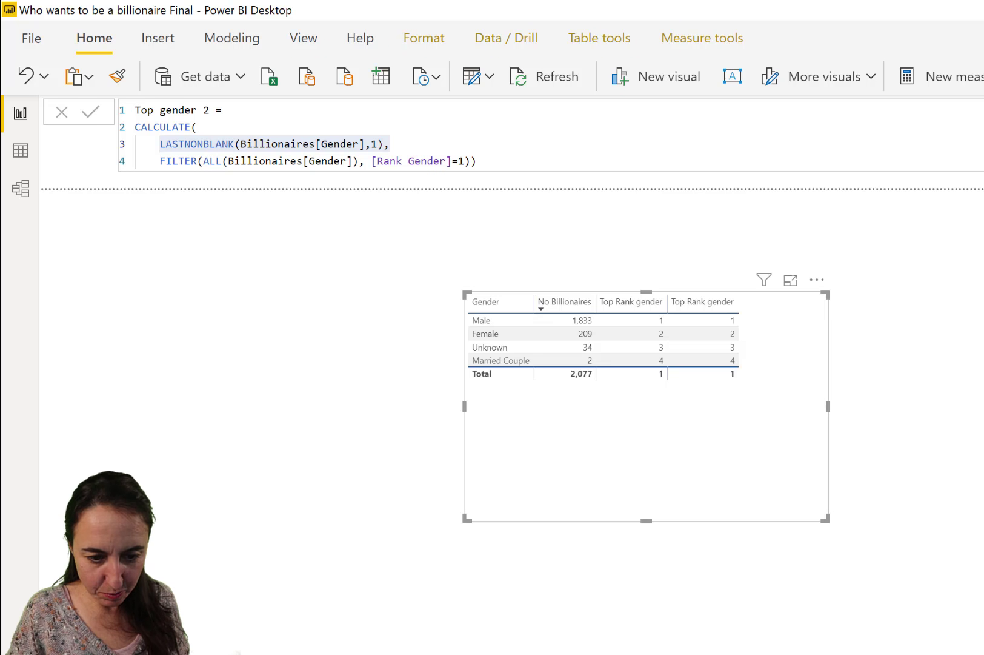
drag(797, 460, 755, 489)
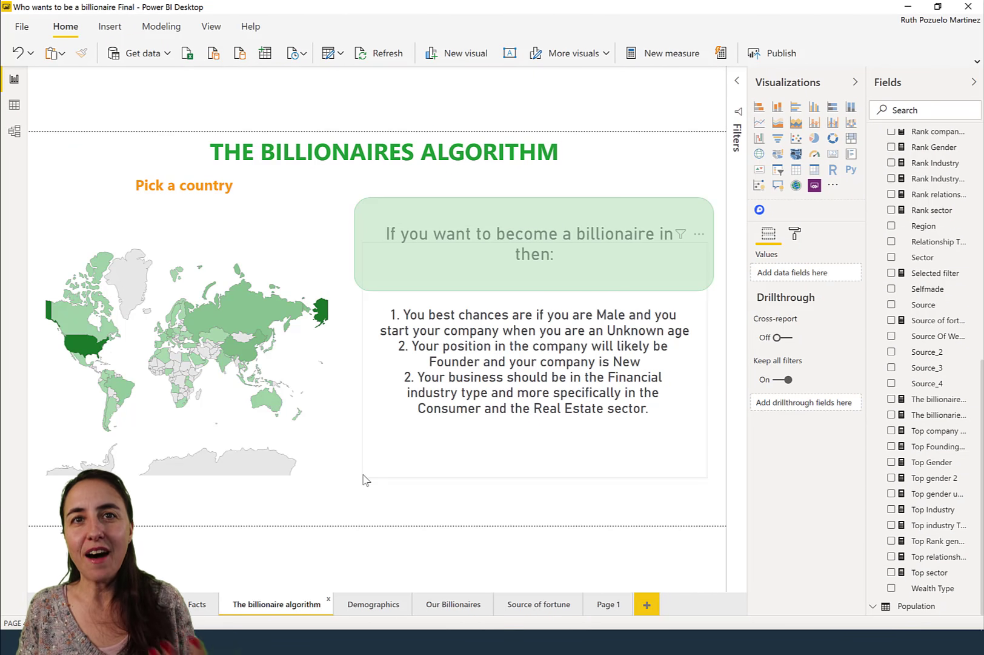
Extend the green card downward so it encloses the whole recommendation text
click(555, 290)
drag(536, 291, 532, 488)
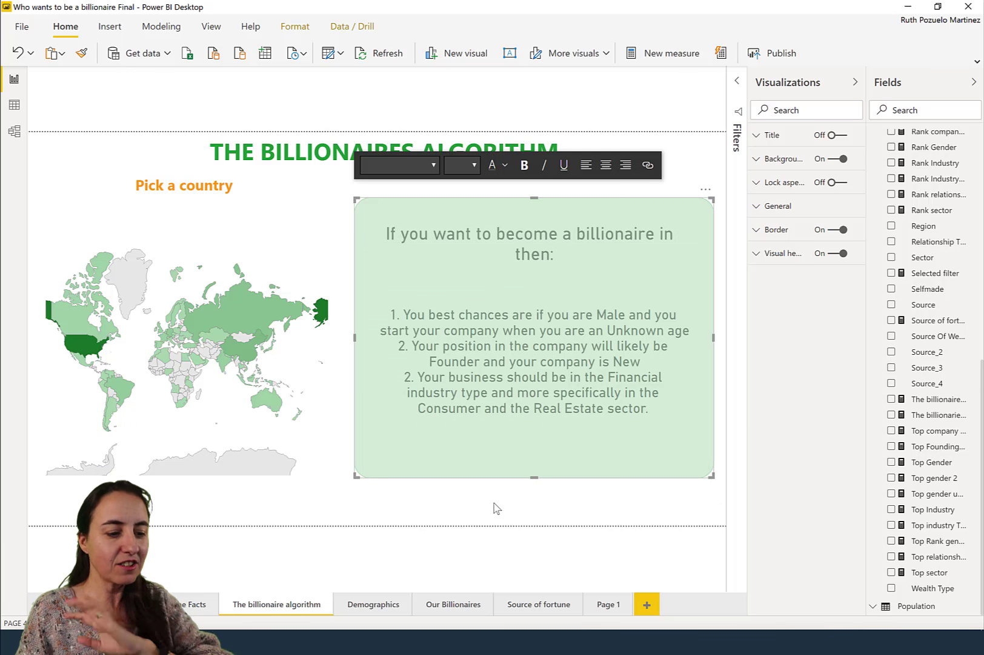
click(499, 508)
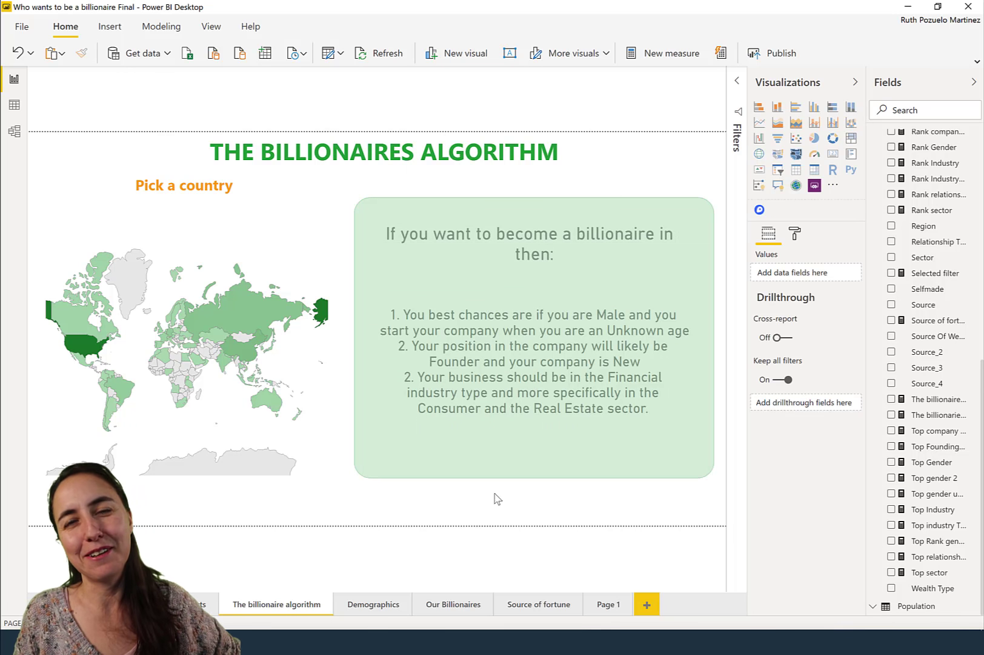